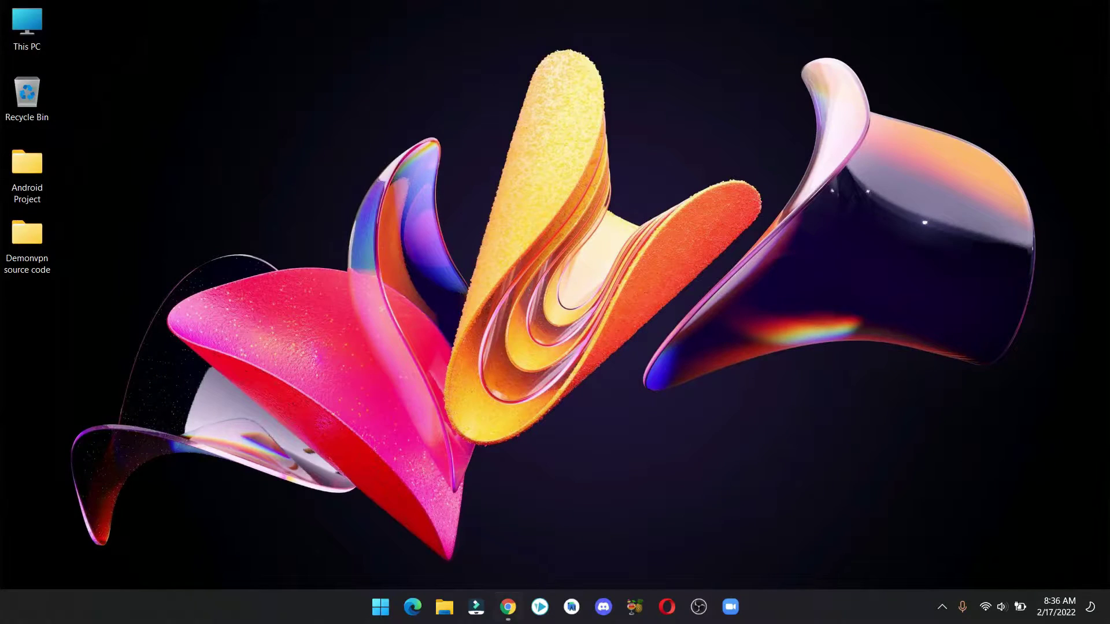
Go from the Stripe homepage through Sign in to the new-account sign-up page.
{"action": "left_click", "coordinate": [508, 606]}
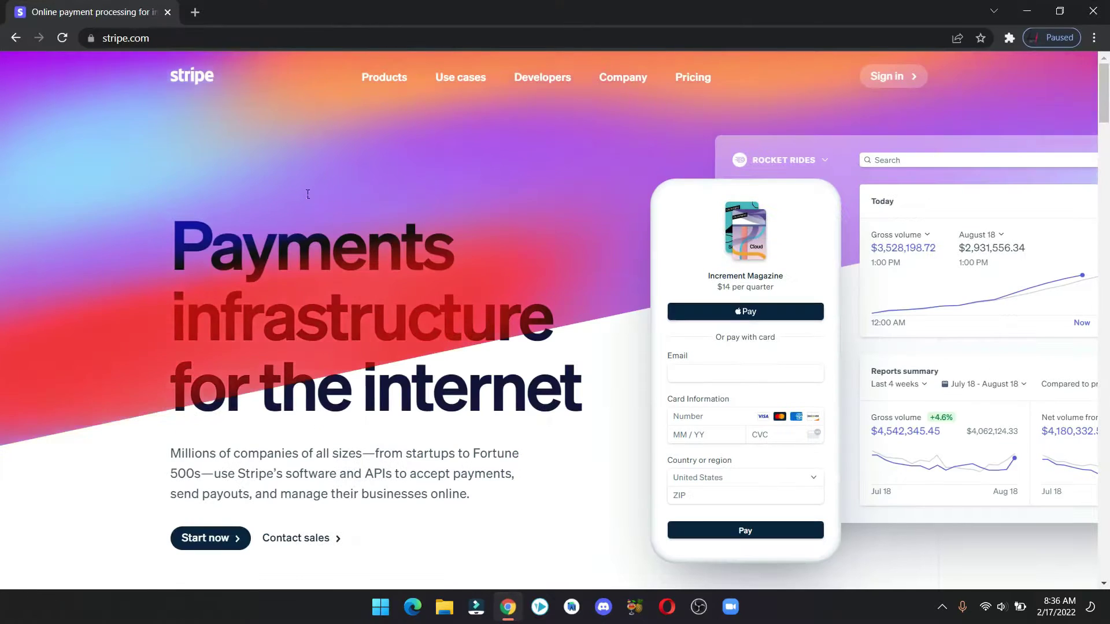
{"action": "left_click", "coordinate": [115, 38]}
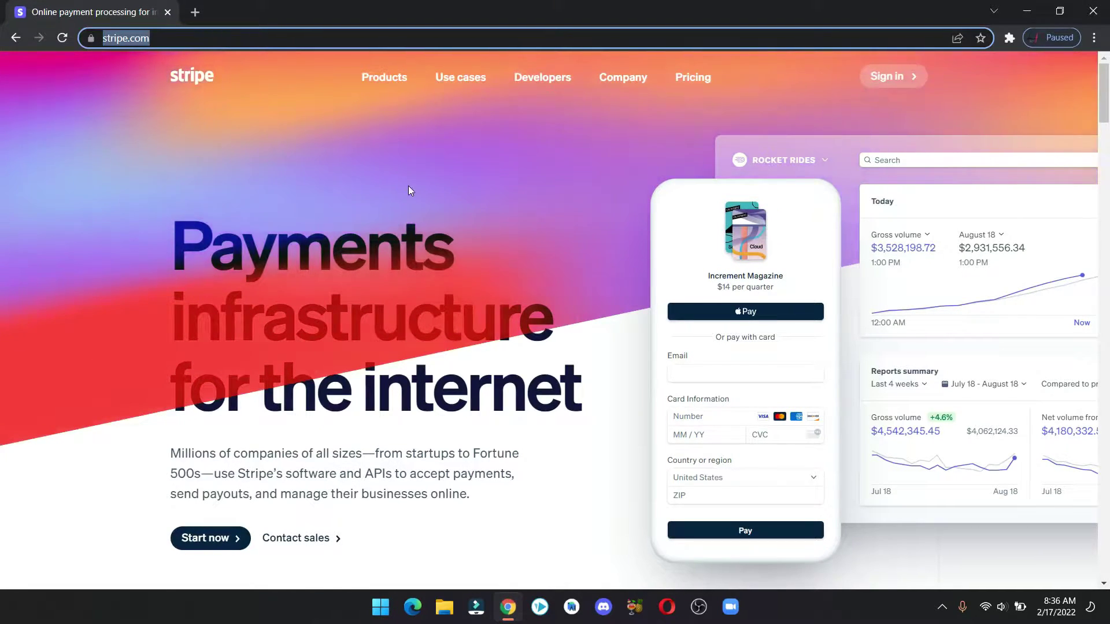
{"action": "left_click", "coordinate": [490, 175]}
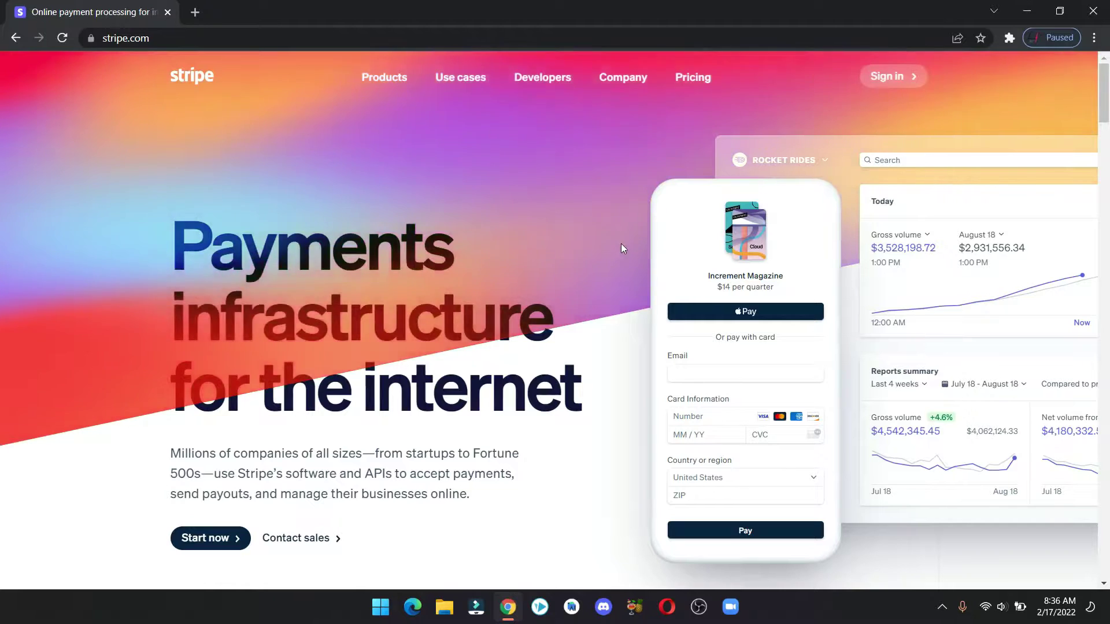
{"action": "left_click", "coordinate": [906, 78]}
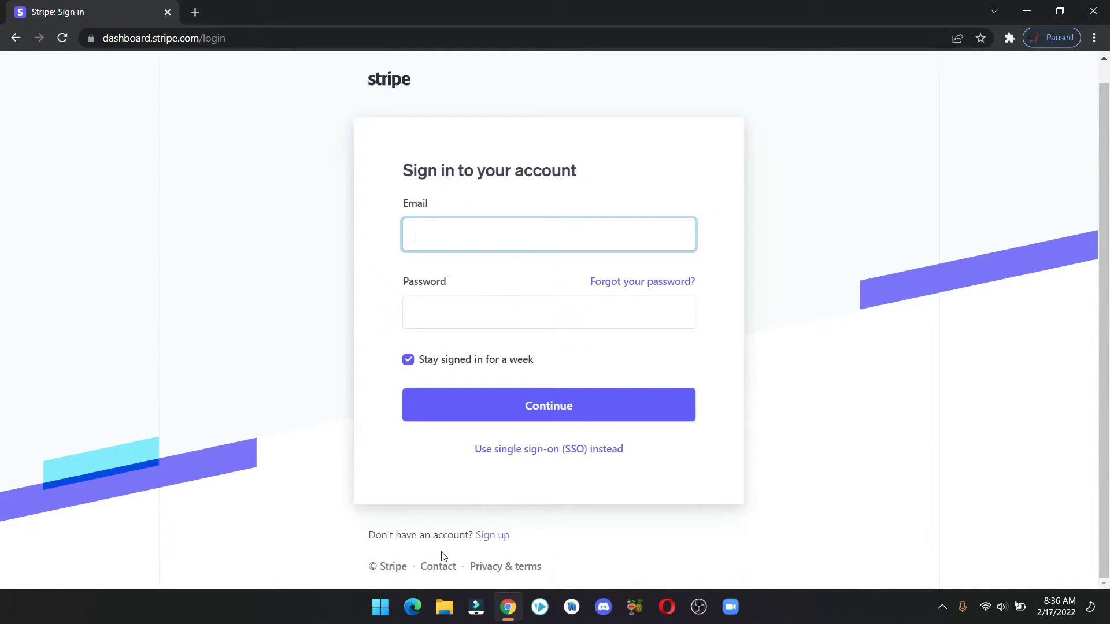
{"action": "left_click", "coordinate": [500, 537]}
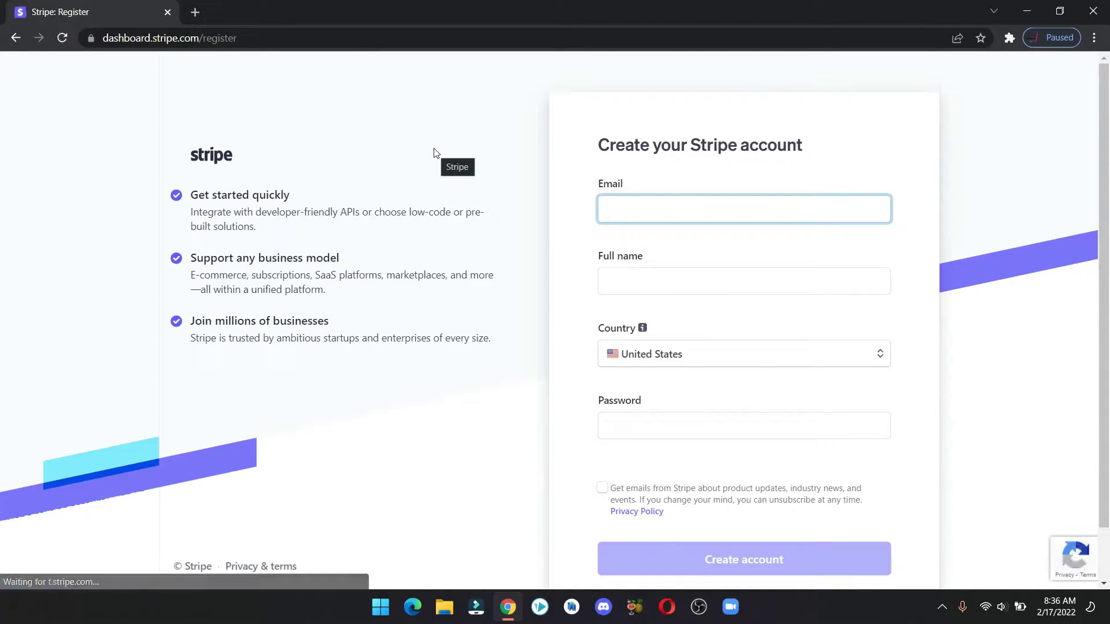
Autofill email and name, choose Estonia as the country, paste the password, and create the account.
{"action": "left_click", "coordinate": [620, 275]}
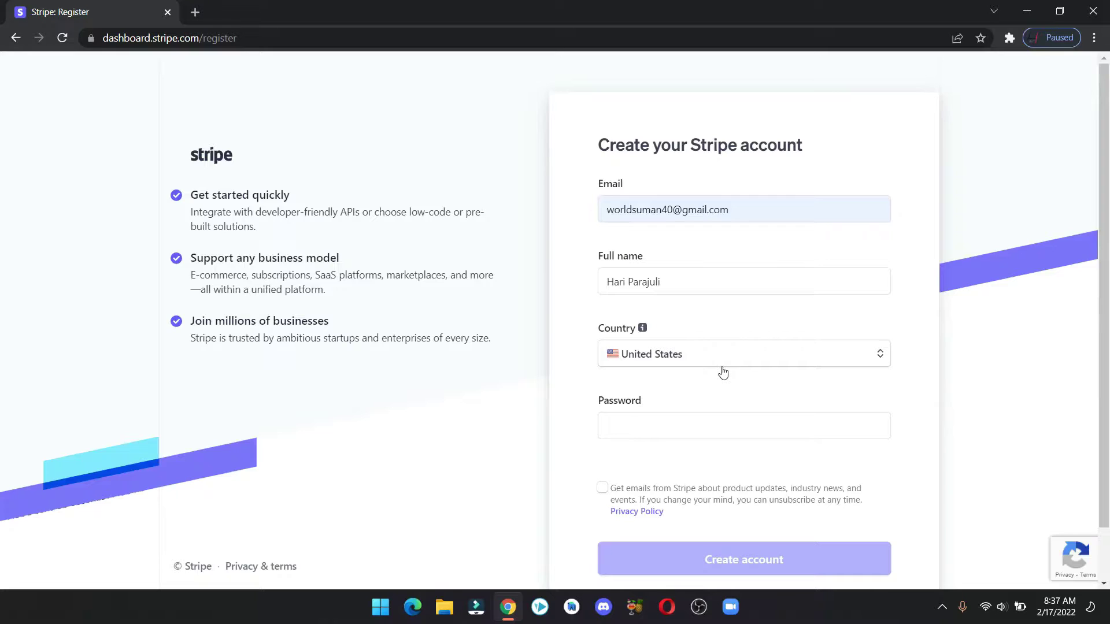
{"action": "left_click", "coordinate": [773, 354]}
{"action": "type", "text": "est"}
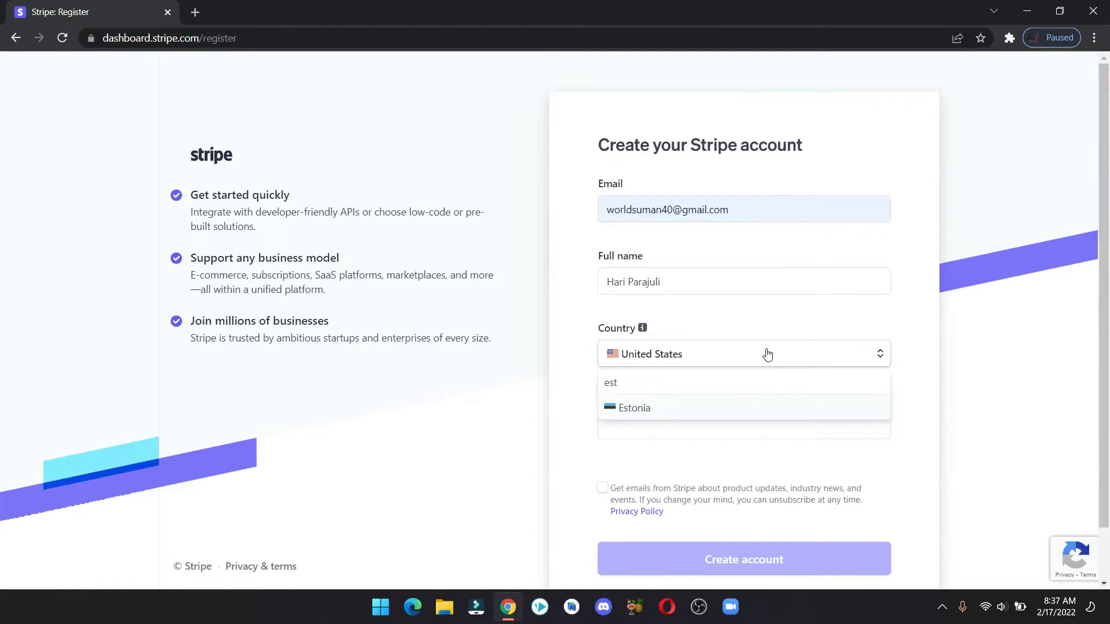
{"action": "left_click", "coordinate": [701, 409]}
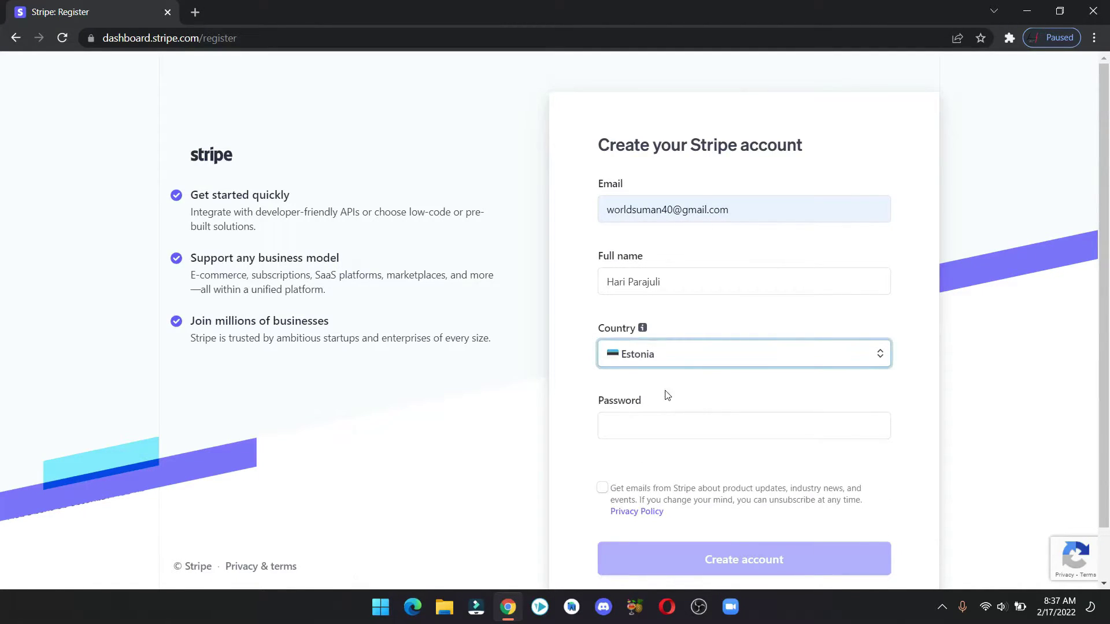
{"action": "left_click", "coordinate": [687, 415]}
{"action": "key", "text": "ctrl+v"}
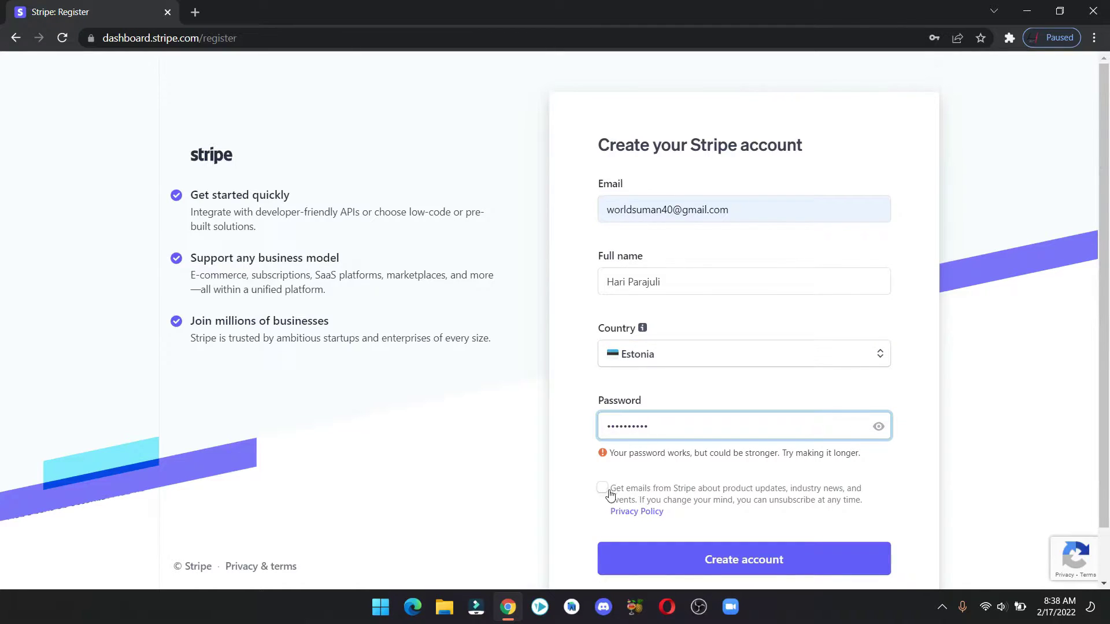
{"action": "scroll", "coordinate": [776, 556], "scroll_direction": "down", "scroll_amount": 2}
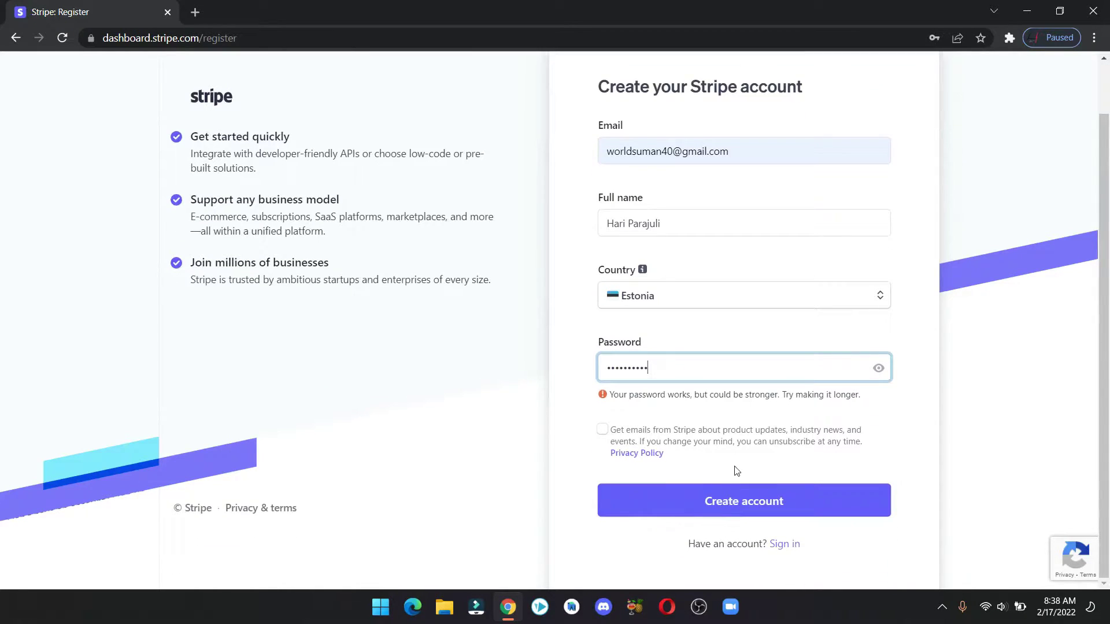
{"action": "left_click", "coordinate": [773, 504]}
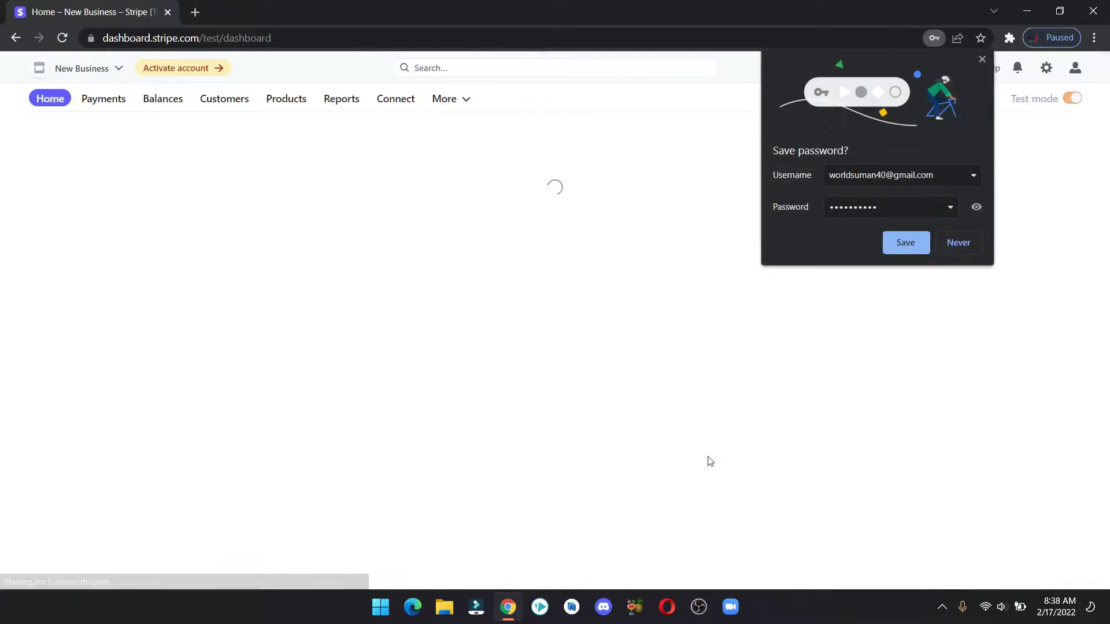
Save the Stripe login in Chrome, review the email verification notice, and try leaving test mode.
{"action": "left_click", "coordinate": [906, 241]}
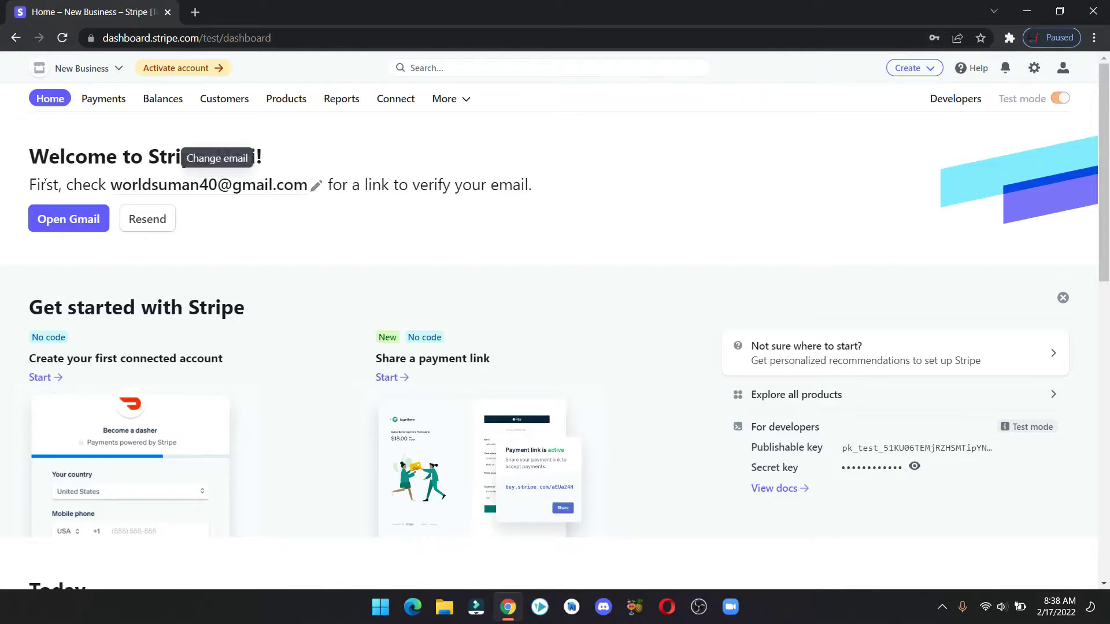
{"action": "left_click_drag", "start_coordinate": [15, 181], "coordinate": [673, 181]}
{"action": "left_click", "coordinate": [673, 181]}
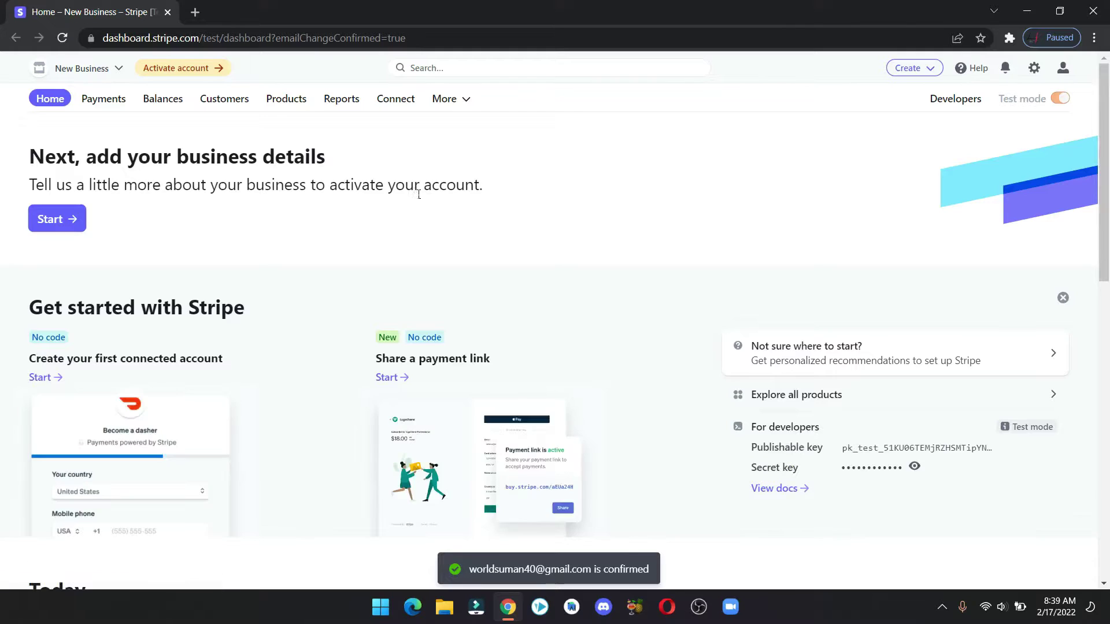
{"action": "left_click", "coordinate": [1058, 99]}
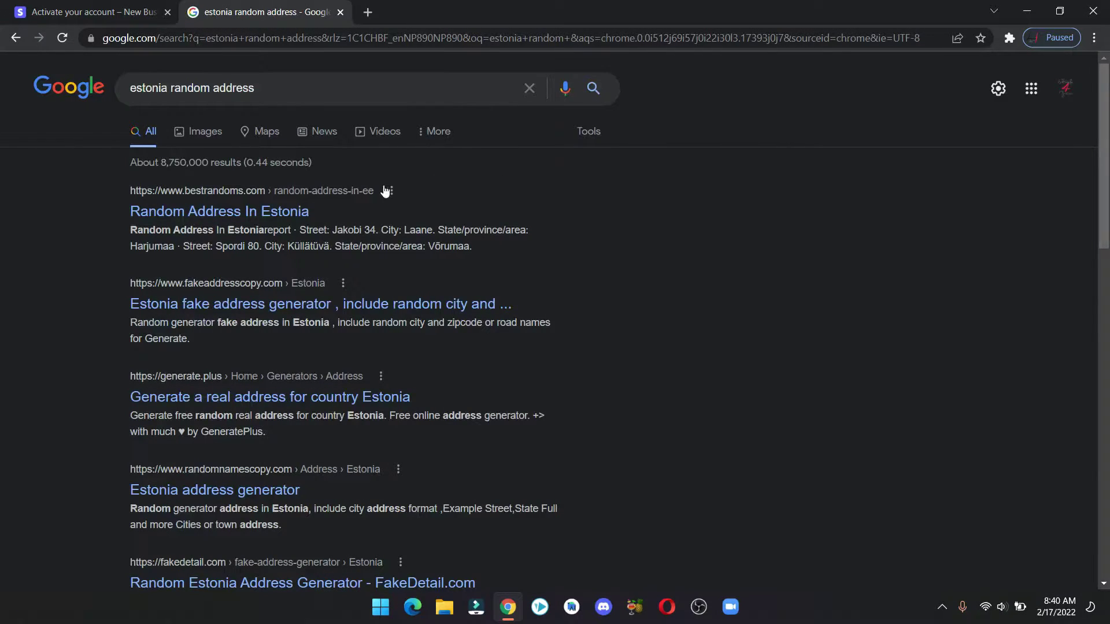
Open the 'Random Address In Estonia' result and look over its generated address.
{"action": "left_click", "coordinate": [282, 218]}
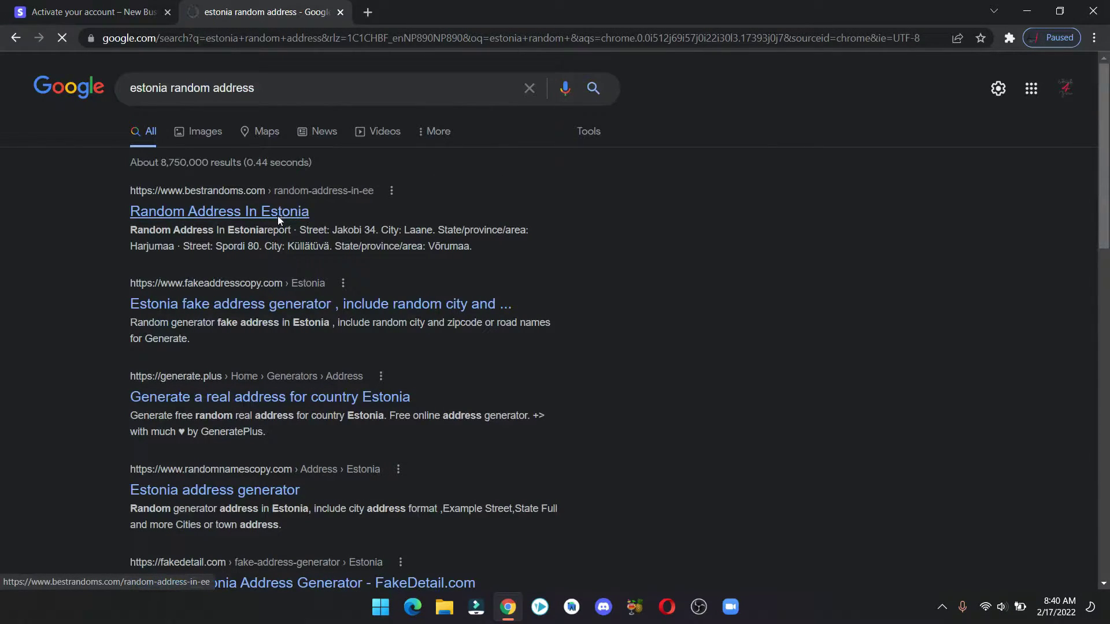
{"action": "scroll", "coordinate": [545, 227], "scroll_direction": "down", "scroll_amount": 6}
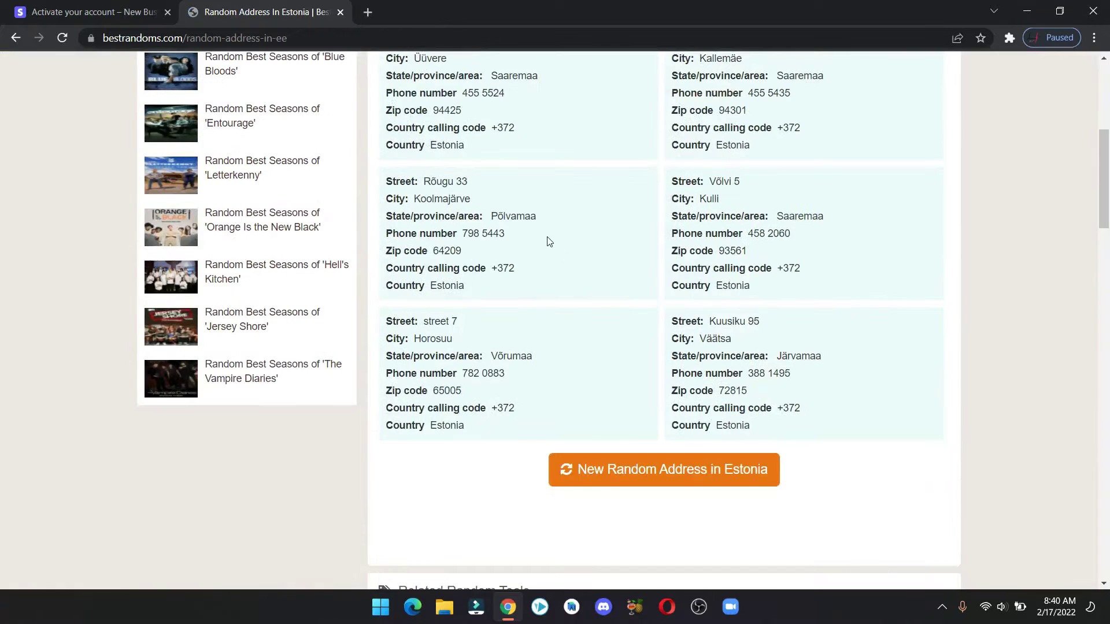
{"action": "scroll", "coordinate": [548, 241], "scroll_direction": "up", "scroll_amount": 3}
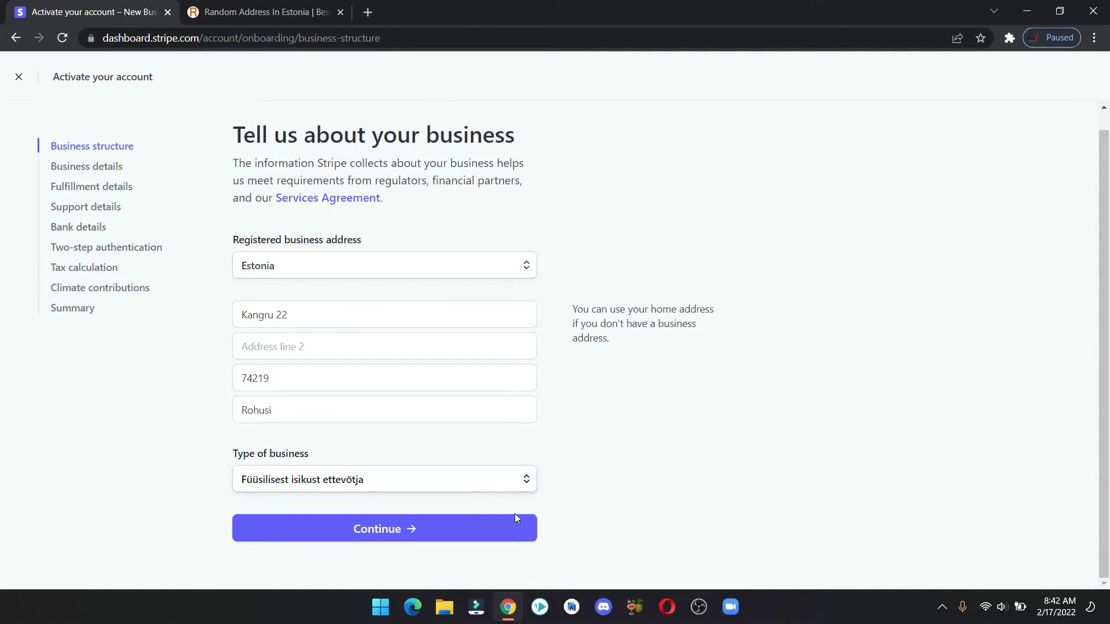
{"action": "left_click", "coordinate": [475, 533]}
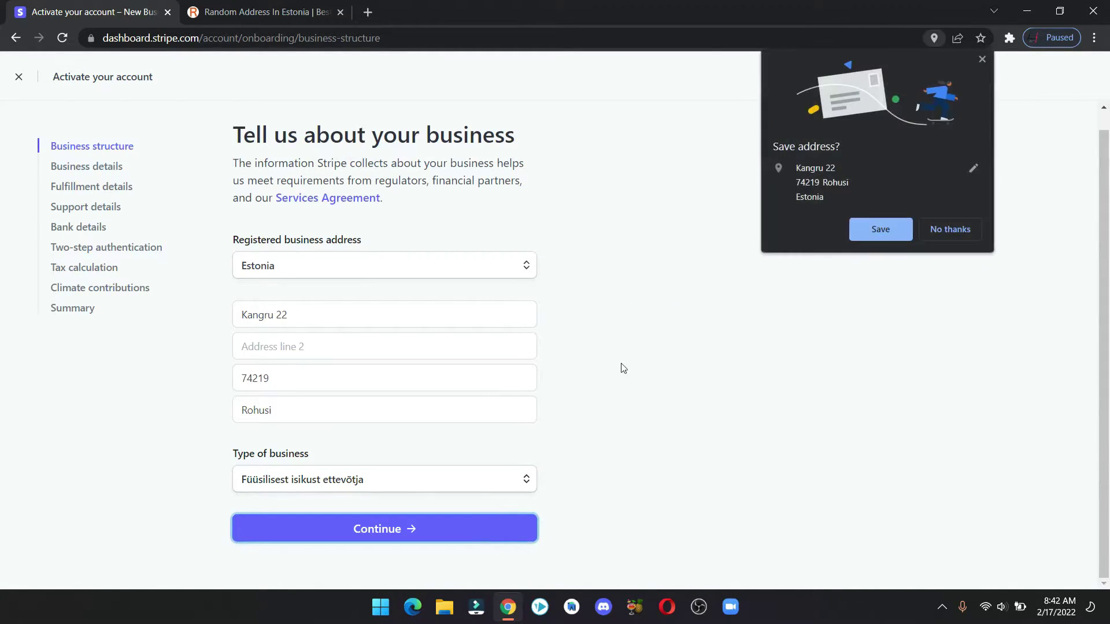
{"action": "left_click", "coordinate": [939, 232]}
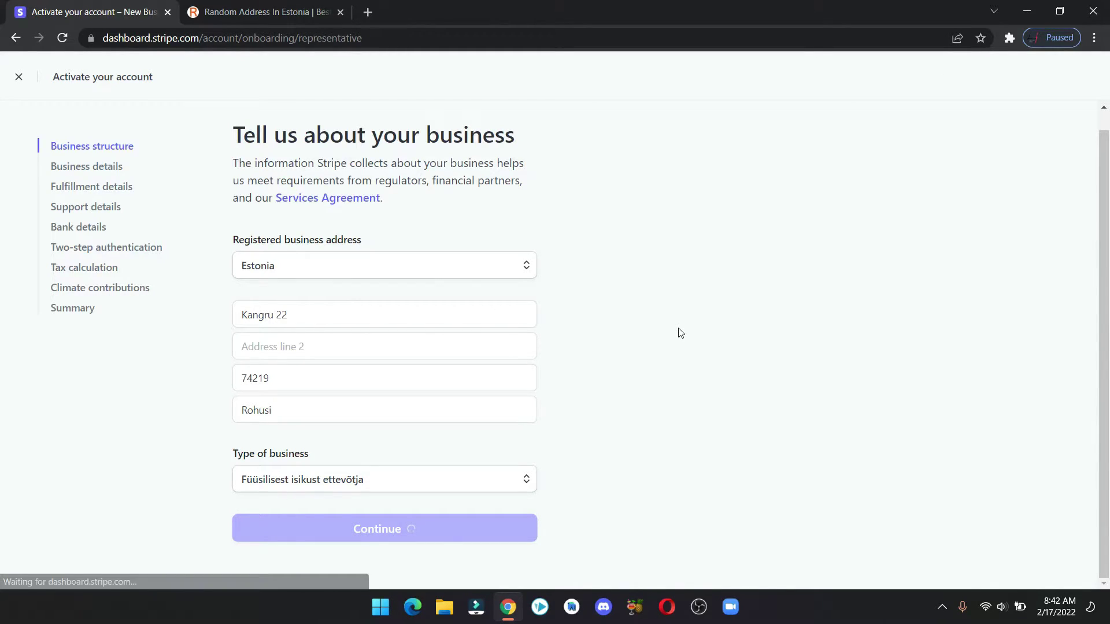
{"action": "scroll", "coordinate": [677, 322], "scroll_direction": "down", "scroll_amount": 4}
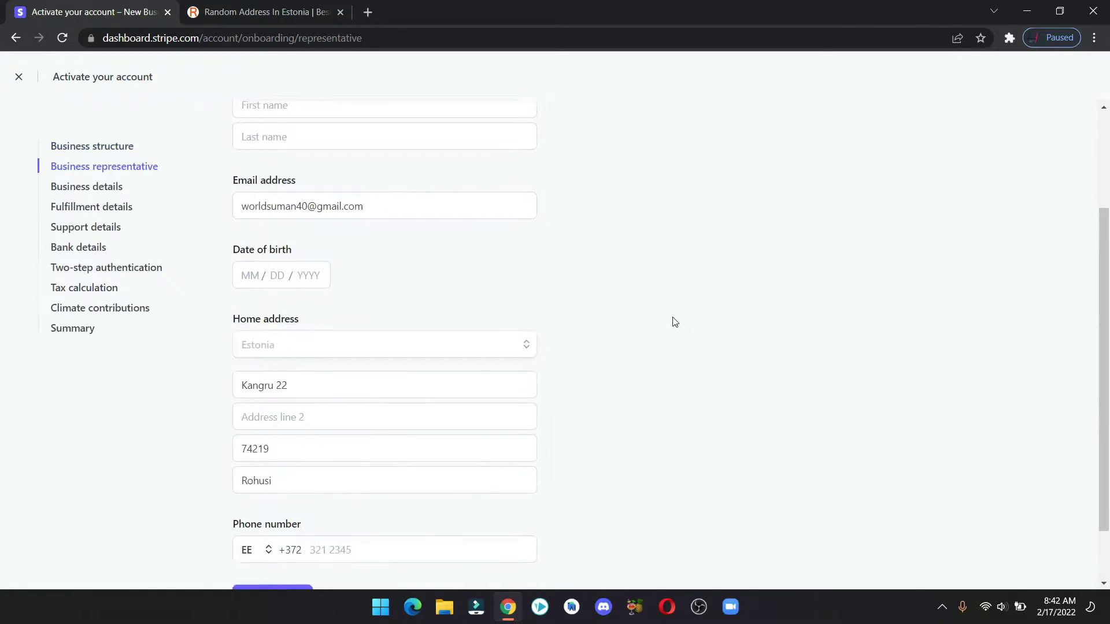
{"action": "scroll", "coordinate": [382, 341], "scroll_direction": "up", "scroll_amount": 2}
{"action": "scroll", "coordinate": [381, 341], "scroll_direction": "down", "scroll_amount": 3}
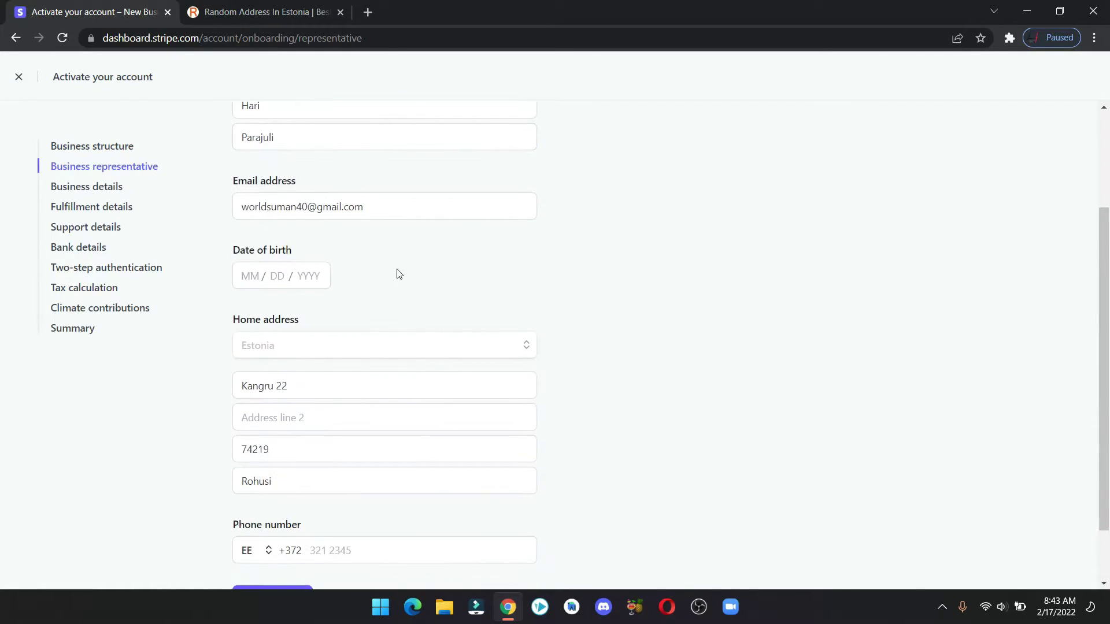
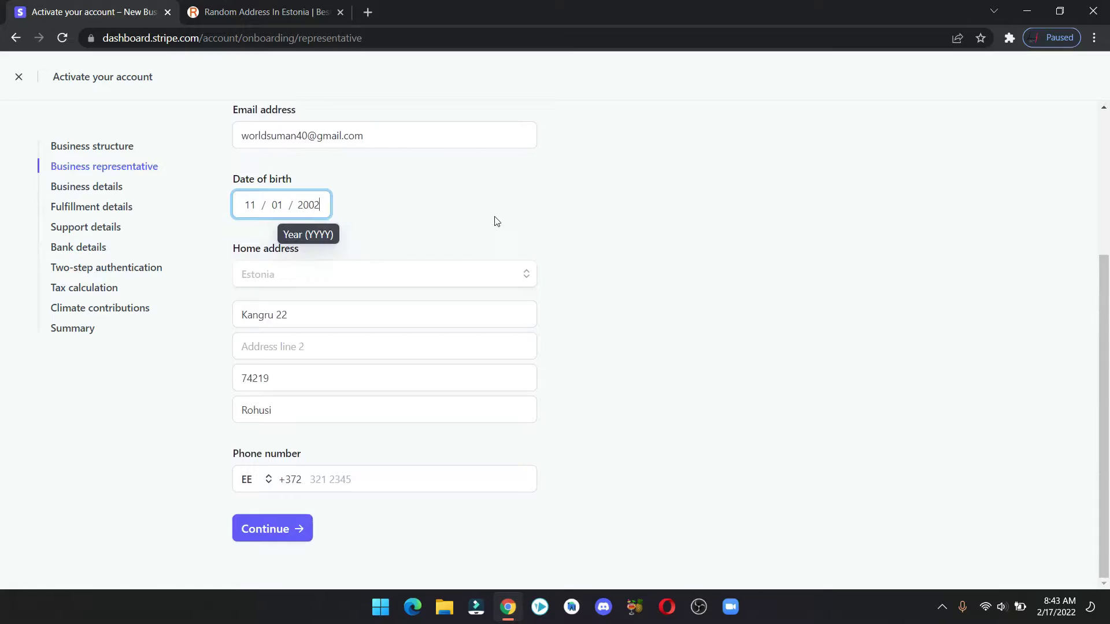
{"action": "left_click", "coordinate": [497, 219]}
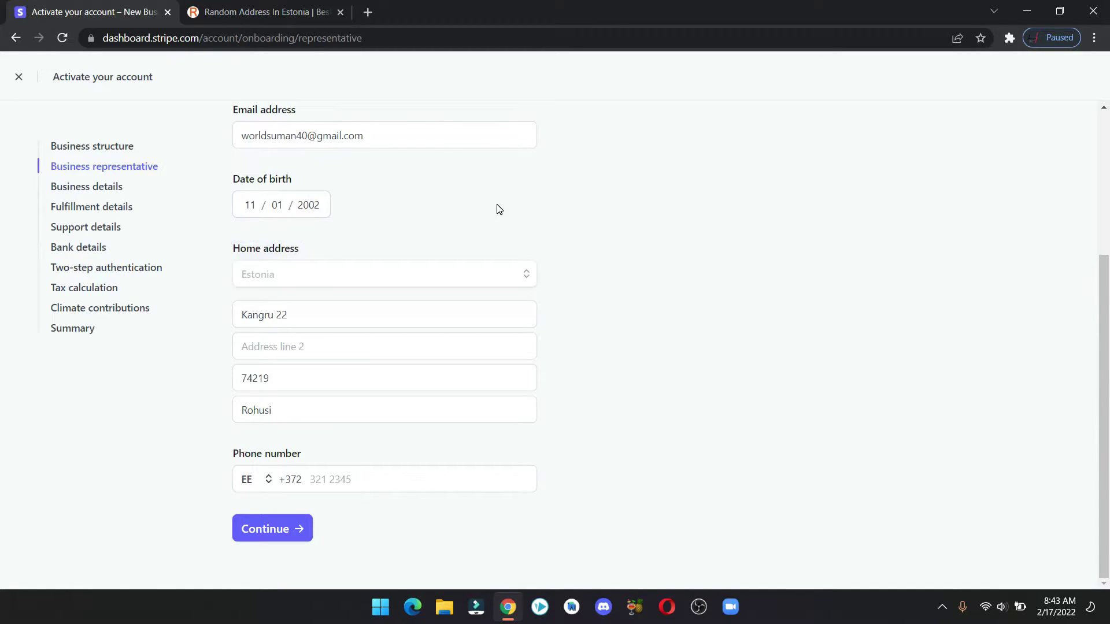
Set the phone country code to NP (+977) and submit the representative details.
{"action": "left_click", "coordinate": [254, 479]}
{"action": "scroll", "coordinate": [249, 354], "scroll_direction": "down", "scroll_amount": 7}
{"action": "scroll", "coordinate": [248, 301], "scroll_direction": "down", "scroll_amount": 10}
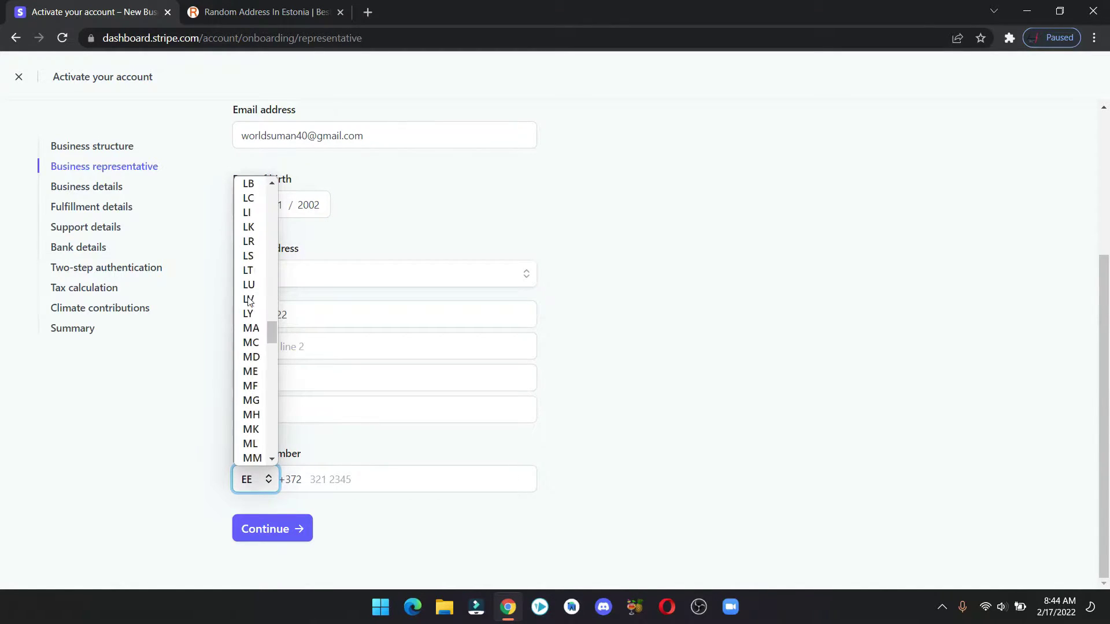
{"action": "scroll", "coordinate": [249, 305], "scroll_direction": "down", "scroll_amount": 1}
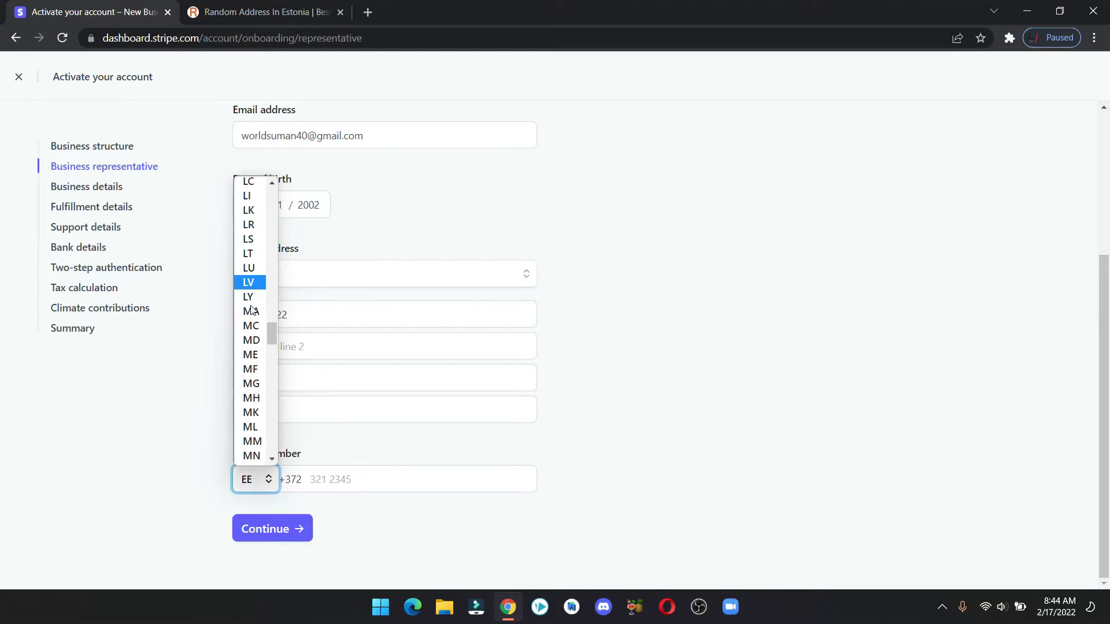
{"action": "key", "text": "n"}
{"action": "key", "text": "p"}
{"action": "key", "text": "Return"}
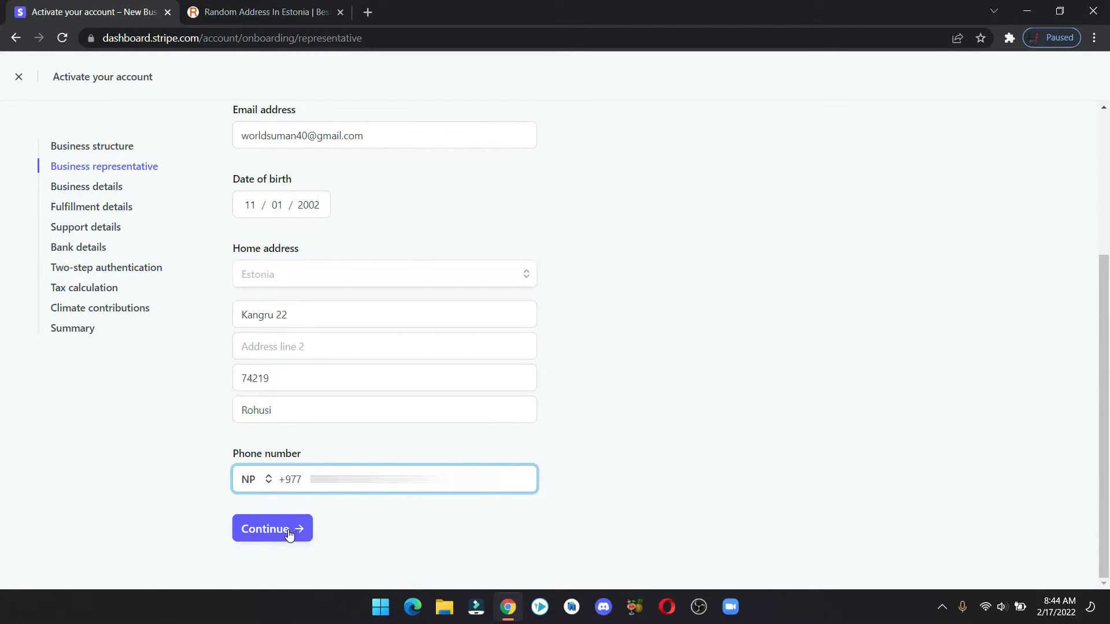
{"action": "left_click", "coordinate": [289, 535]}
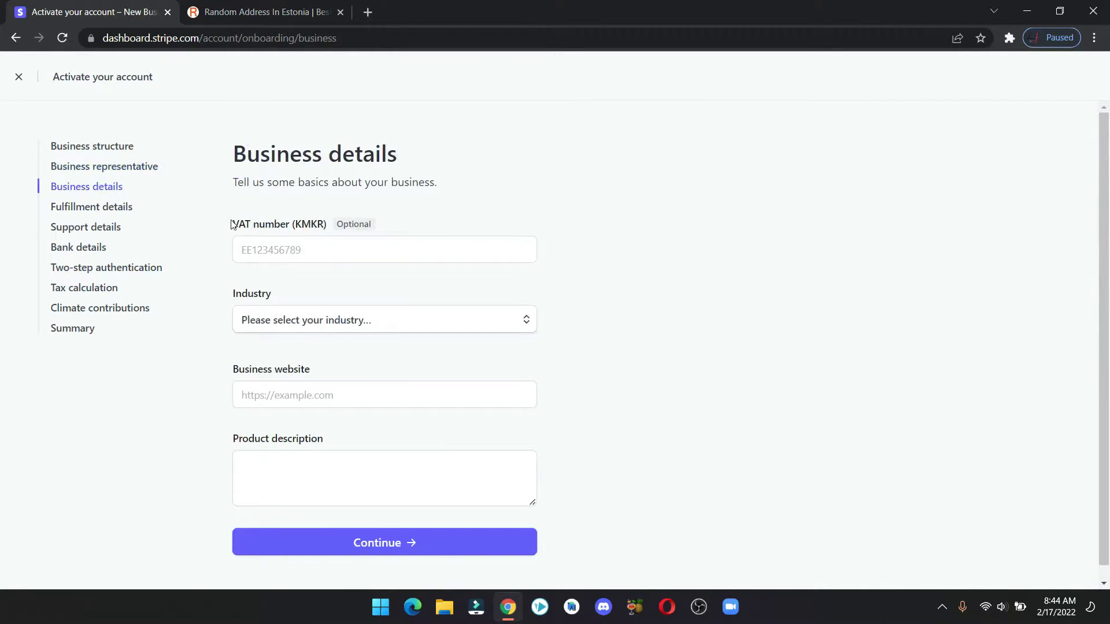
Set the industry to Software and submit the business details.
{"action": "left_click_drag", "start_coordinate": [233, 223], "coordinate": [394, 223]}
{"action": "left_click", "coordinate": [399, 223]}
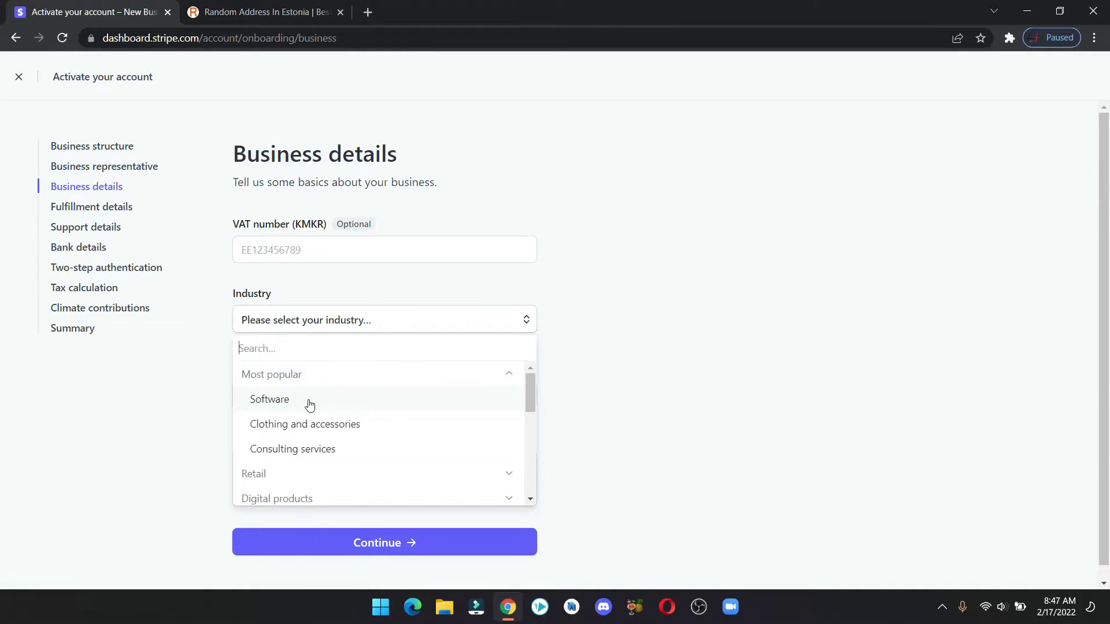
{"action": "left_click", "coordinate": [310, 406]}
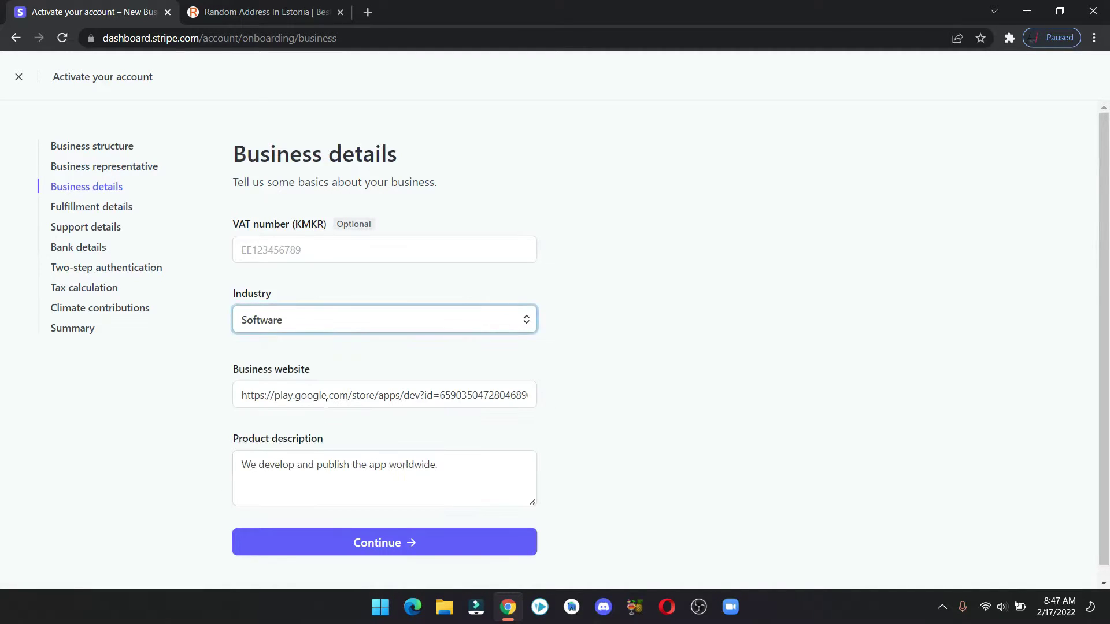
{"action": "scroll", "coordinate": [614, 413], "scroll_direction": "down", "scroll_amount": 1}
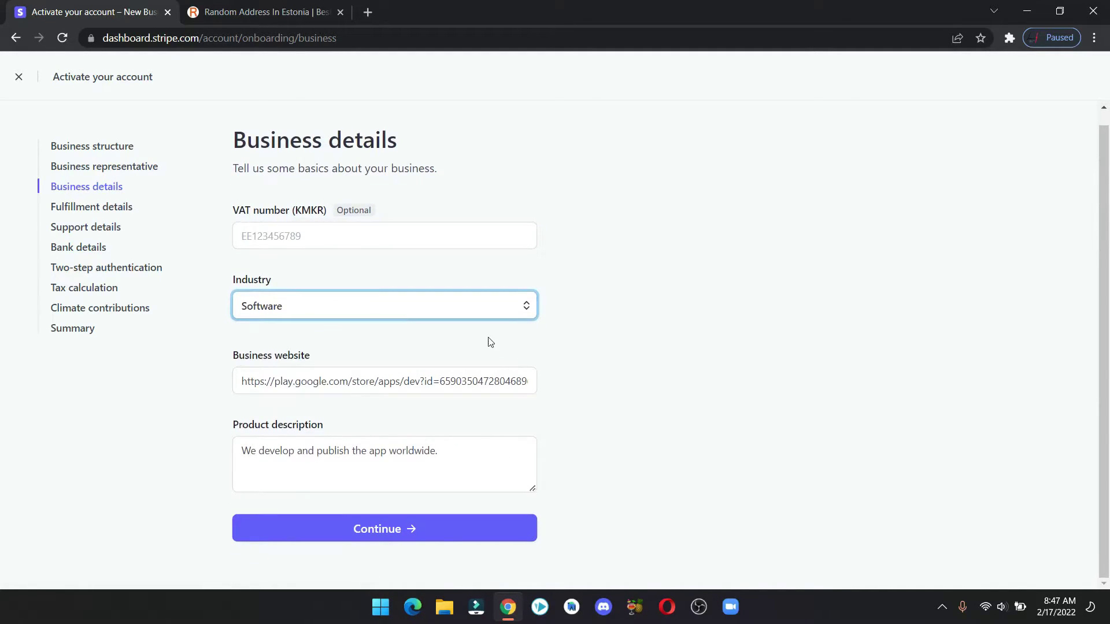
{"action": "left_click", "coordinate": [353, 528]}
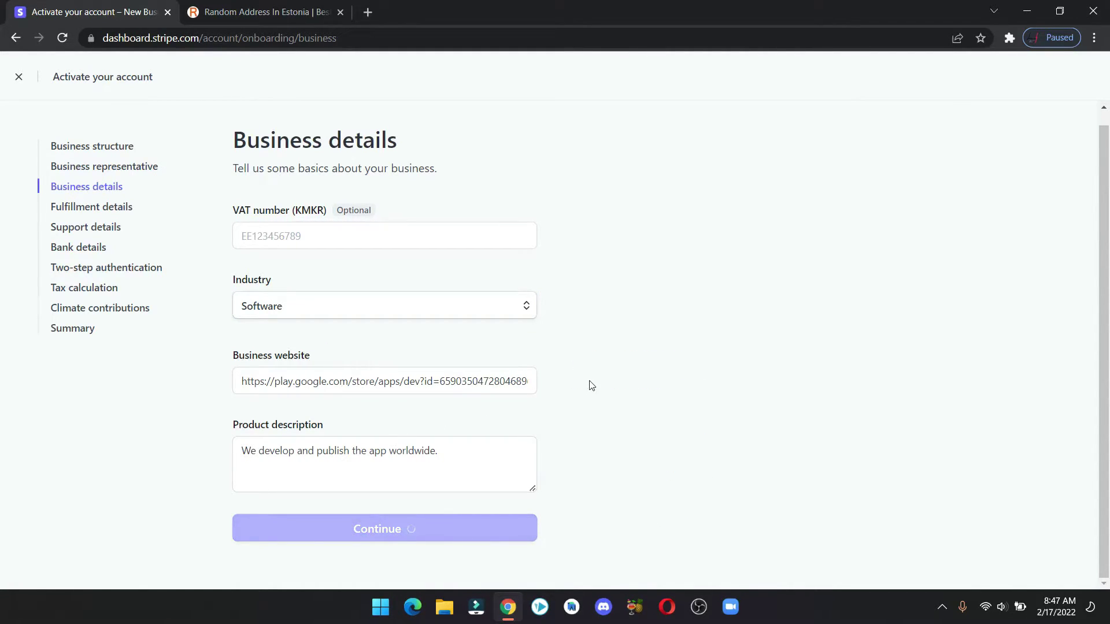
Set customer delivery time to Within 2 weeks and submit the fulfillment details.
{"action": "left_click", "coordinate": [306, 261]}
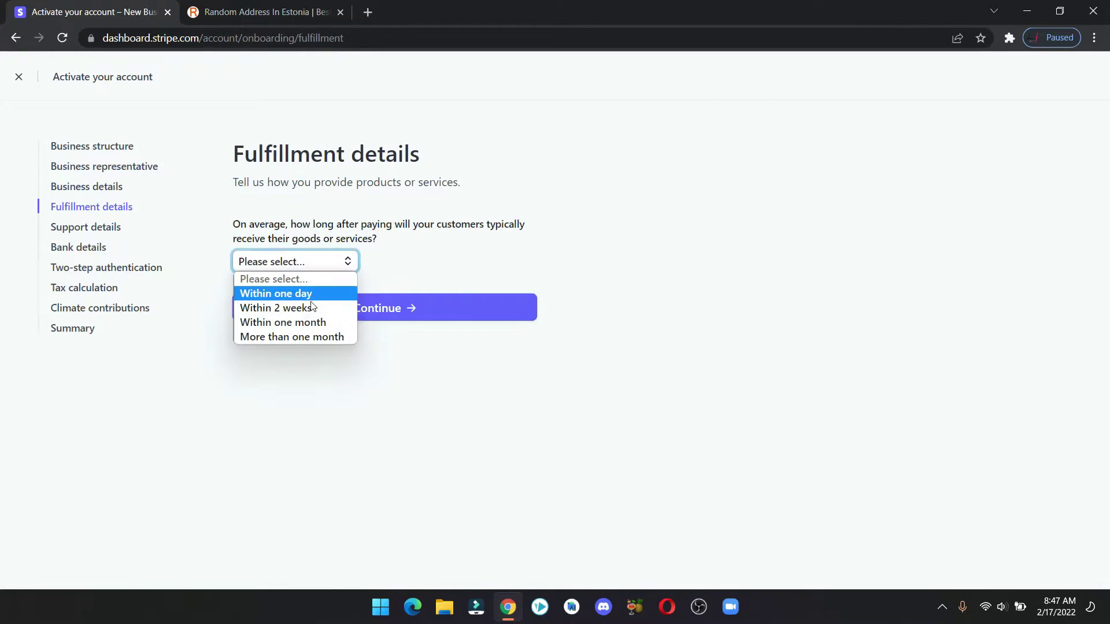
{"action": "left_click", "coordinate": [311, 309]}
{"action": "left_click", "coordinate": [401, 308]}
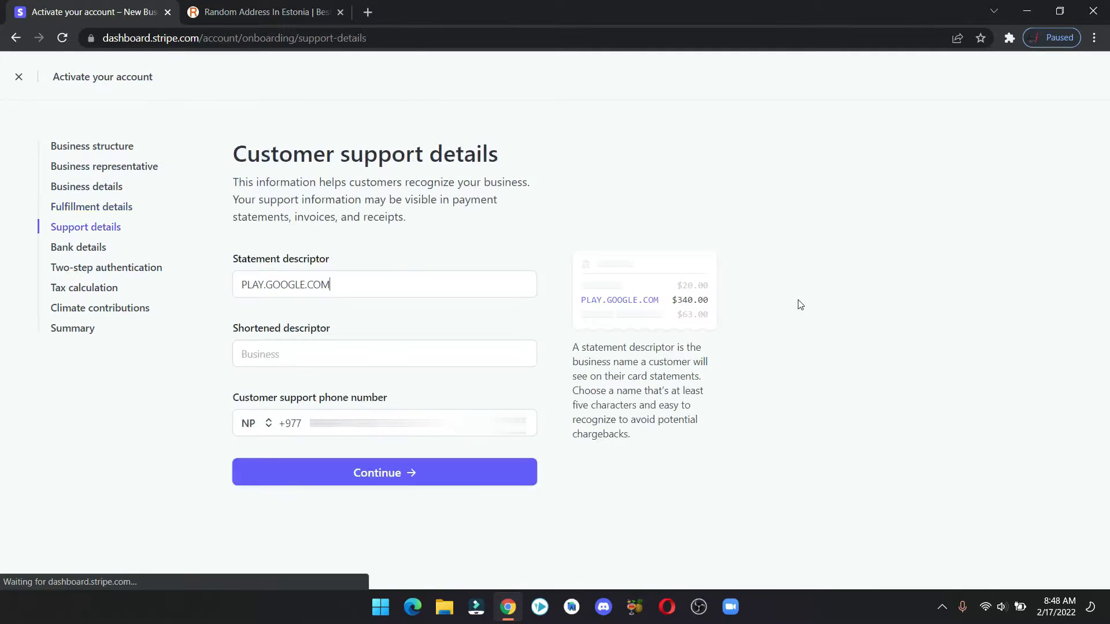
Replace the statement descriptor PLAY.GOOGLE.COM with HA REE and submit the support details.
{"action": "key", "text": "ctrl+a"}
{"action": "type", "text": "HA REE"}
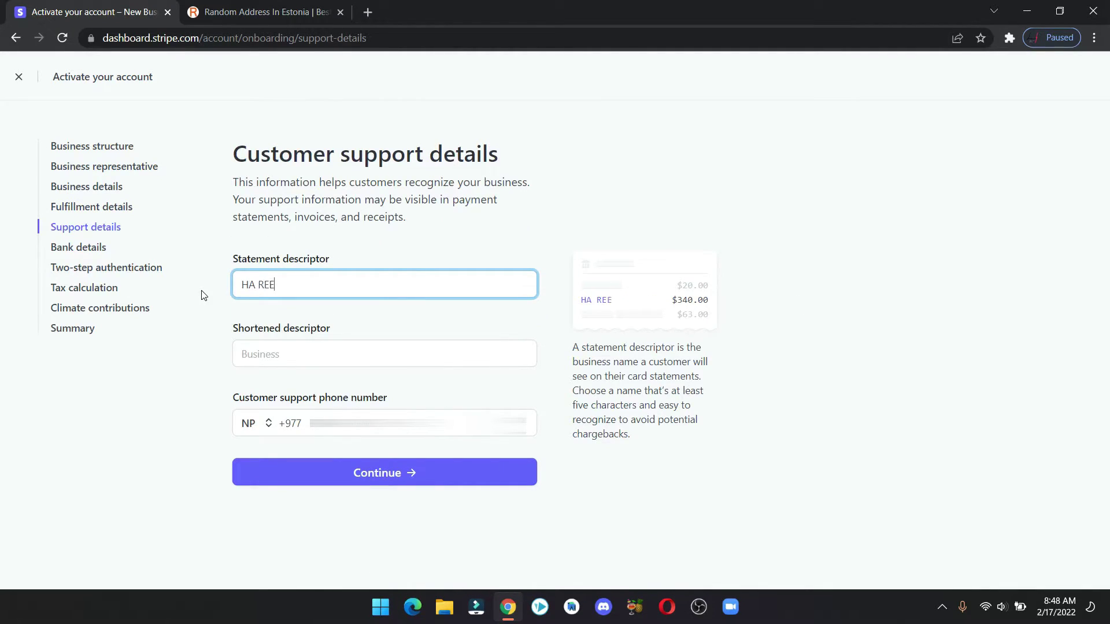
{"action": "left_click", "coordinate": [203, 295]}
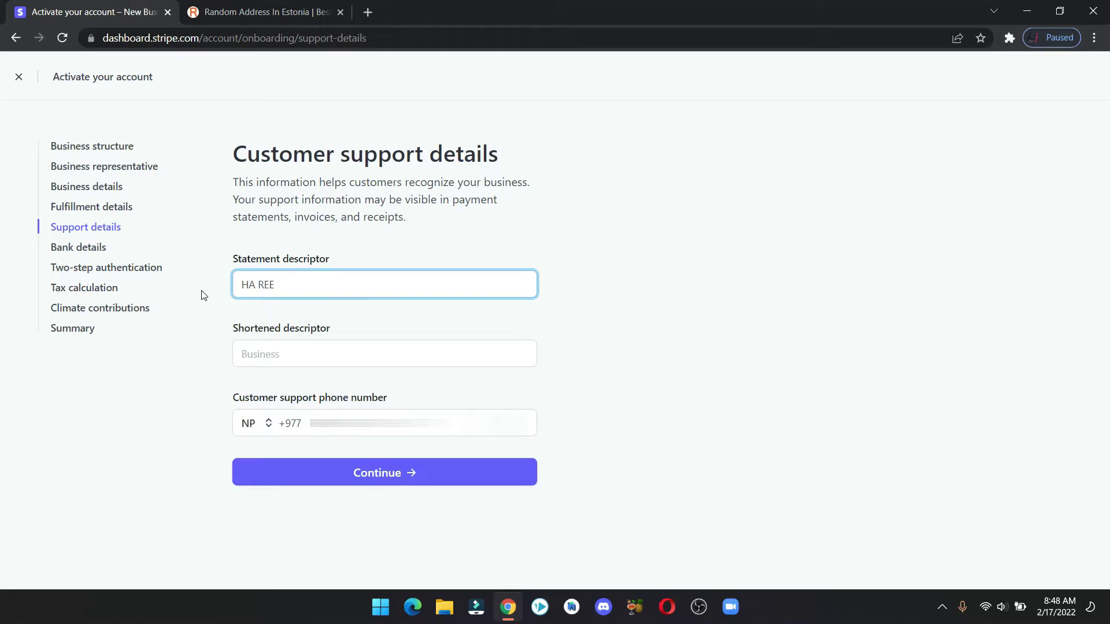
{"action": "left_click", "coordinate": [432, 477]}
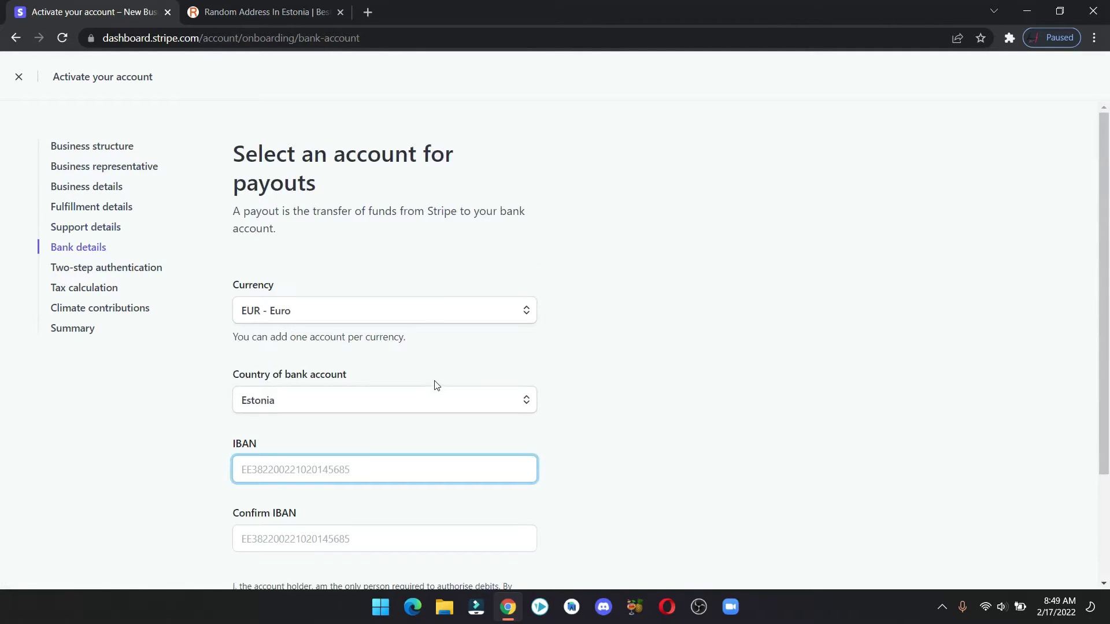
{"action": "scroll", "coordinate": [648, 303], "scroll_direction": "down", "scroll_amount": 3}
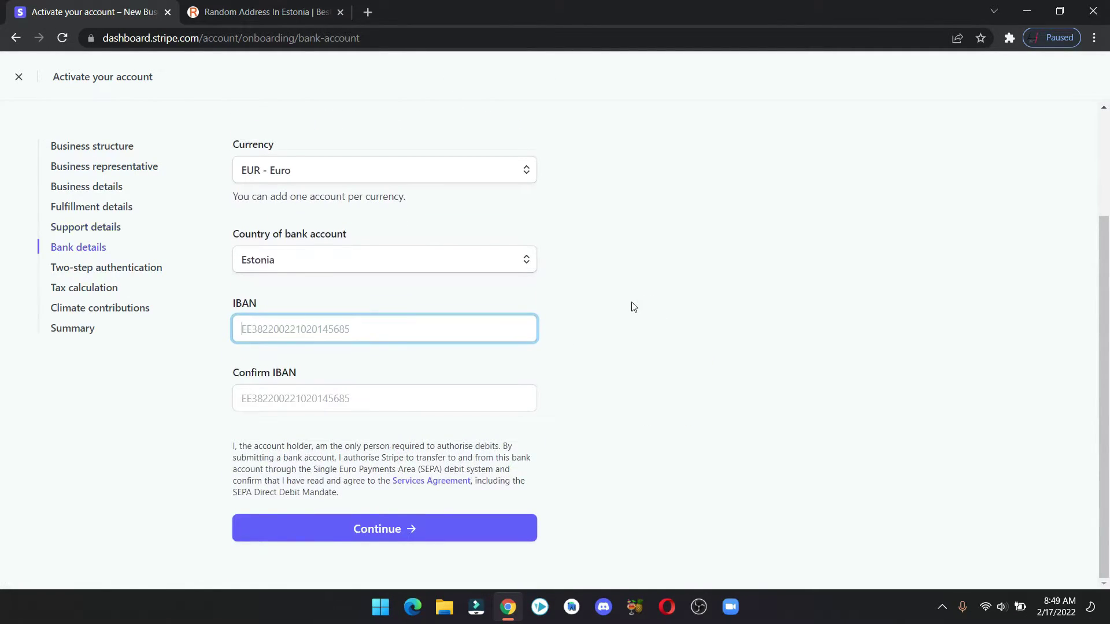
{"action": "scroll", "coordinate": [634, 307], "scroll_direction": "up", "scroll_amount": 2}
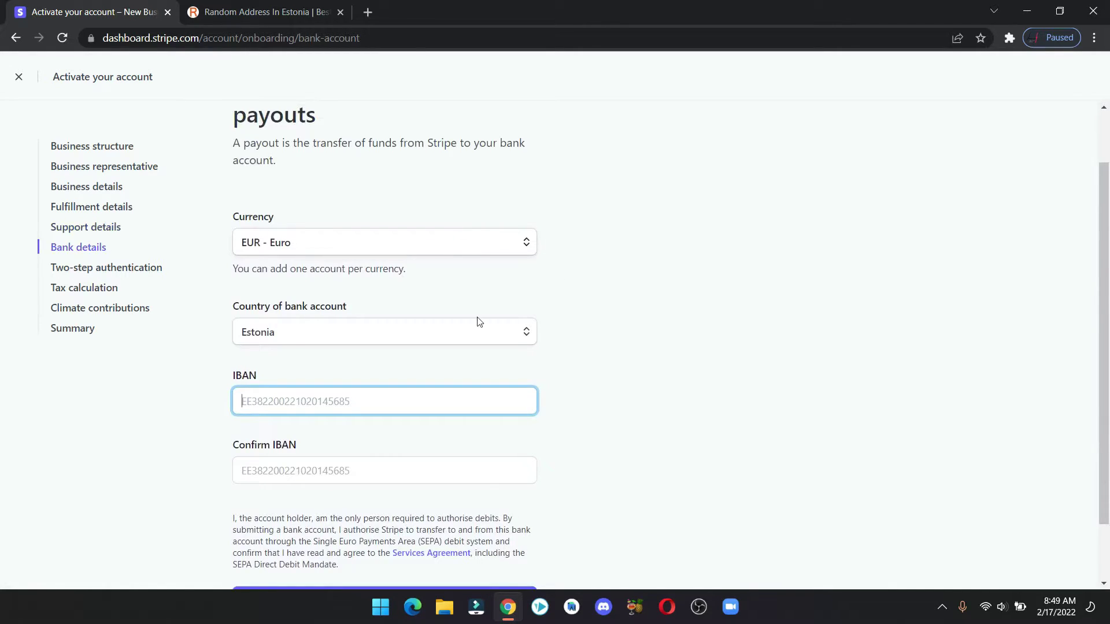
{"action": "scroll", "coordinate": [587, 315], "scroll_direction": "up", "scroll_amount": 1}
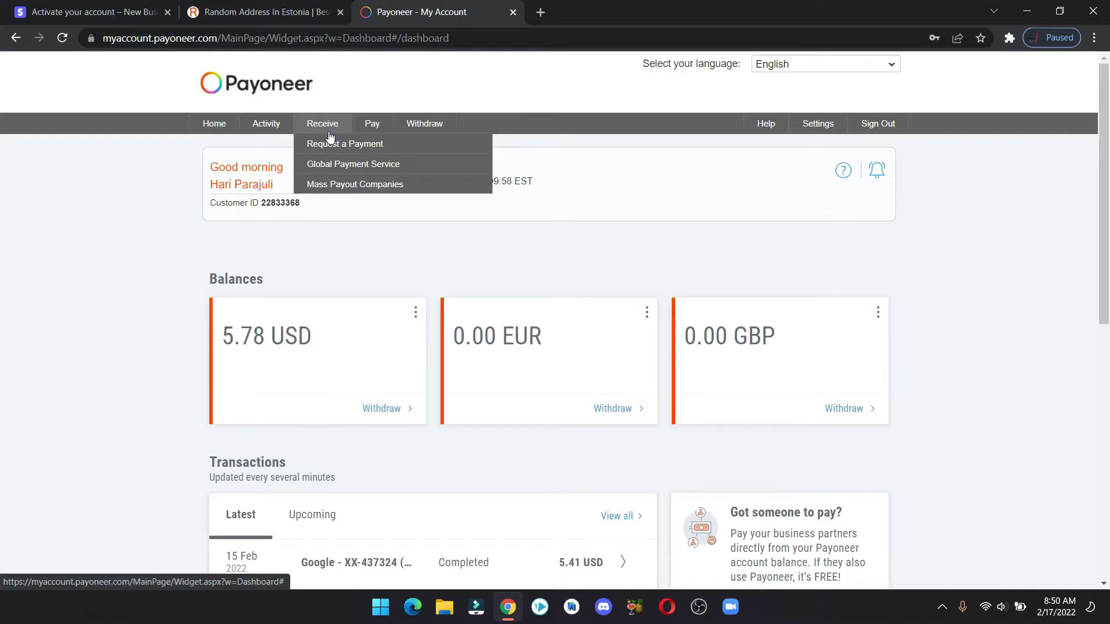
Open Payoneer's Receiving accounts page under Receive > Global Payment Service.
{"action": "left_click", "coordinate": [347, 171]}
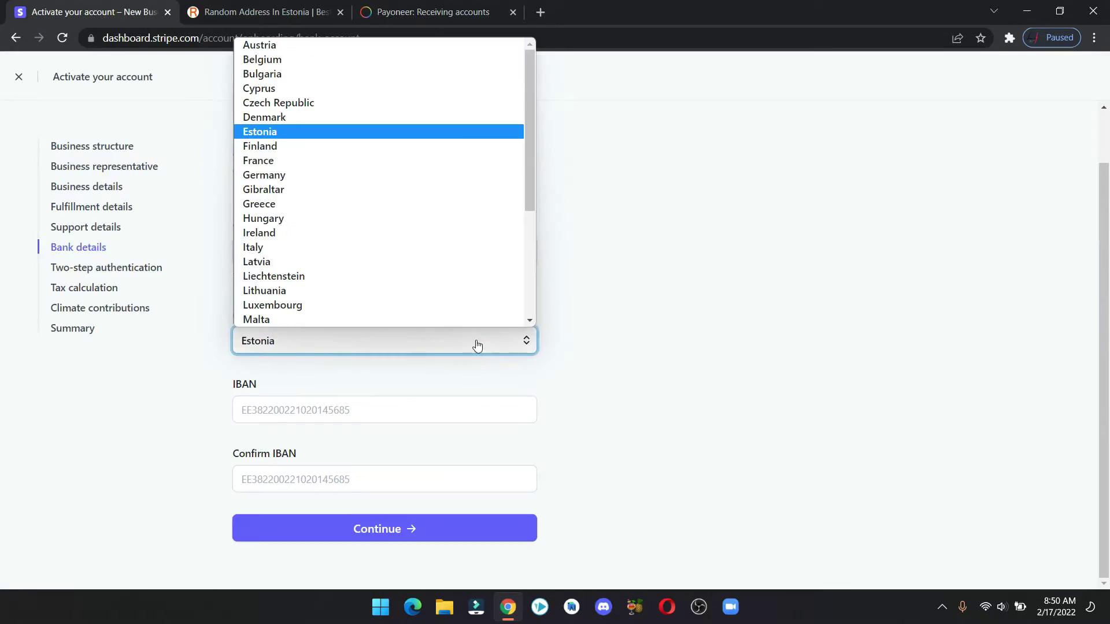
Set the bank country to United States, paste Payoneer's USD routing and account numbers, and submit.
{"action": "scroll", "coordinate": [404, 186], "scroll_direction": "down", "scroll_amount": 5}
{"action": "left_click", "coordinate": [362, 320]}
{"action": "scroll", "coordinate": [404, 360], "scroll_direction": "down", "scroll_amount": 3}
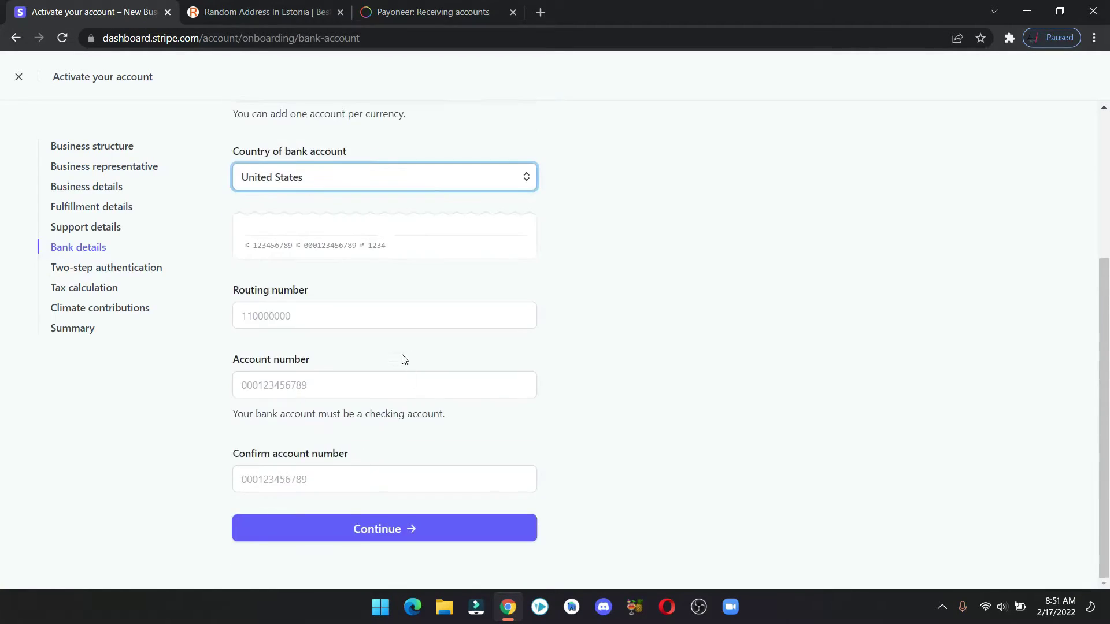
{"action": "left_click", "coordinate": [328, 321]}
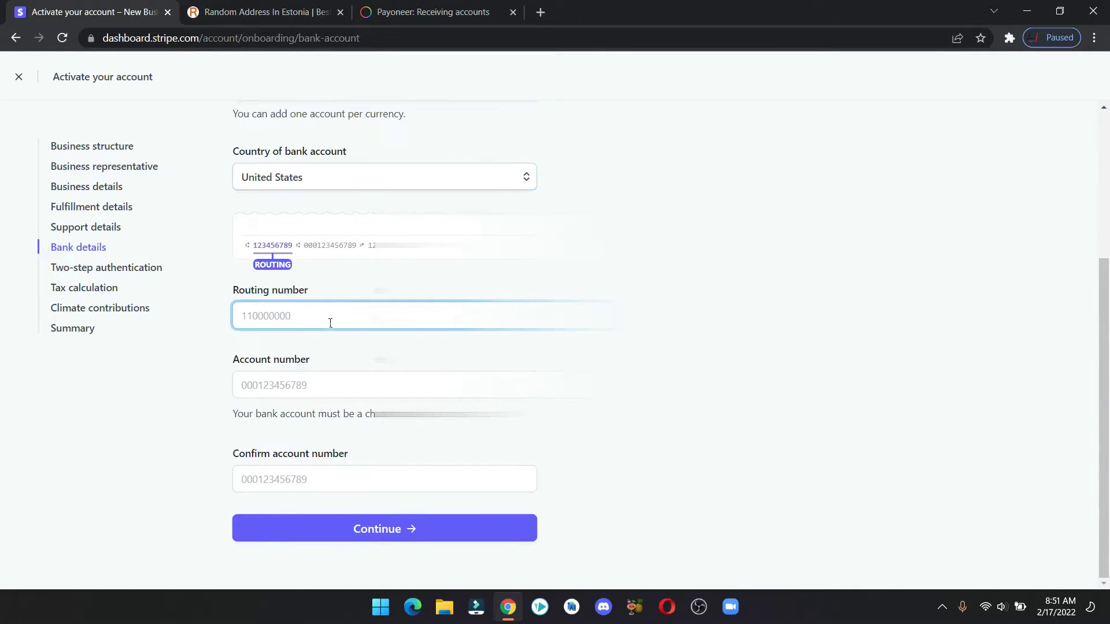
{"action": "left_click", "coordinate": [432, 12]}
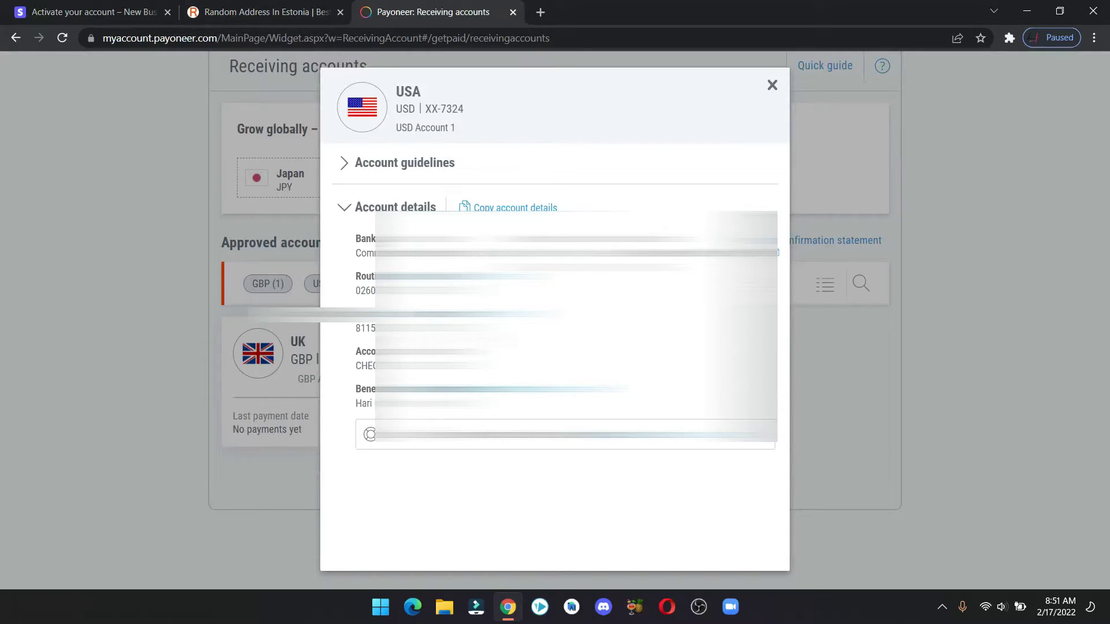
{"action": "key", "text": "ctrl+shift+Tab"}
{"action": "key", "text": "ctrl+shift+Tab"}
{"action": "left_click", "coordinate": [300, 374]}
{"action": "key", "text": "ctrl+v"}
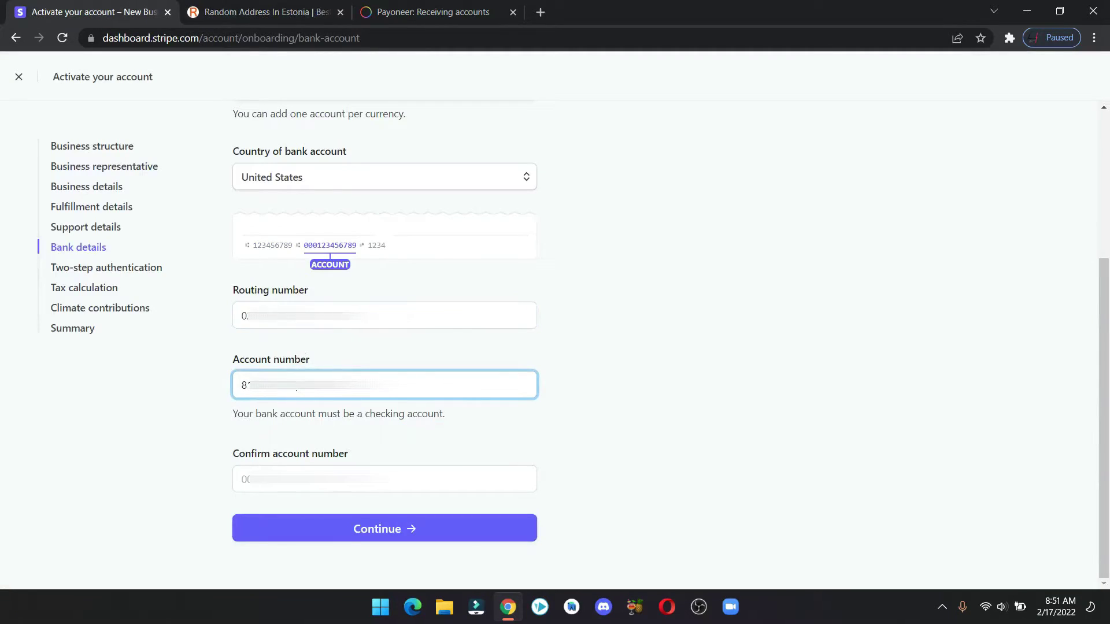
{"action": "left_click", "coordinate": [338, 485]}
{"action": "key", "text": "ctrl+v"}
{"action": "left_click", "coordinate": [453, 536]}
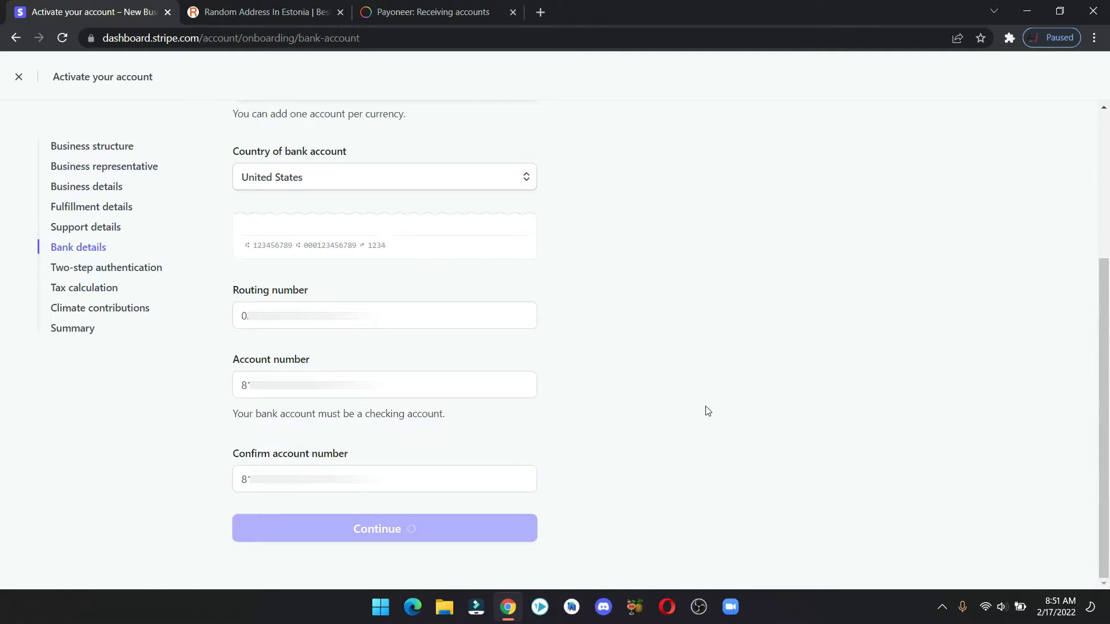
Enable SMS two-step authentication with the texted verification code, then skip tax calculation.
{"action": "left_click", "coordinate": [426, 332]}
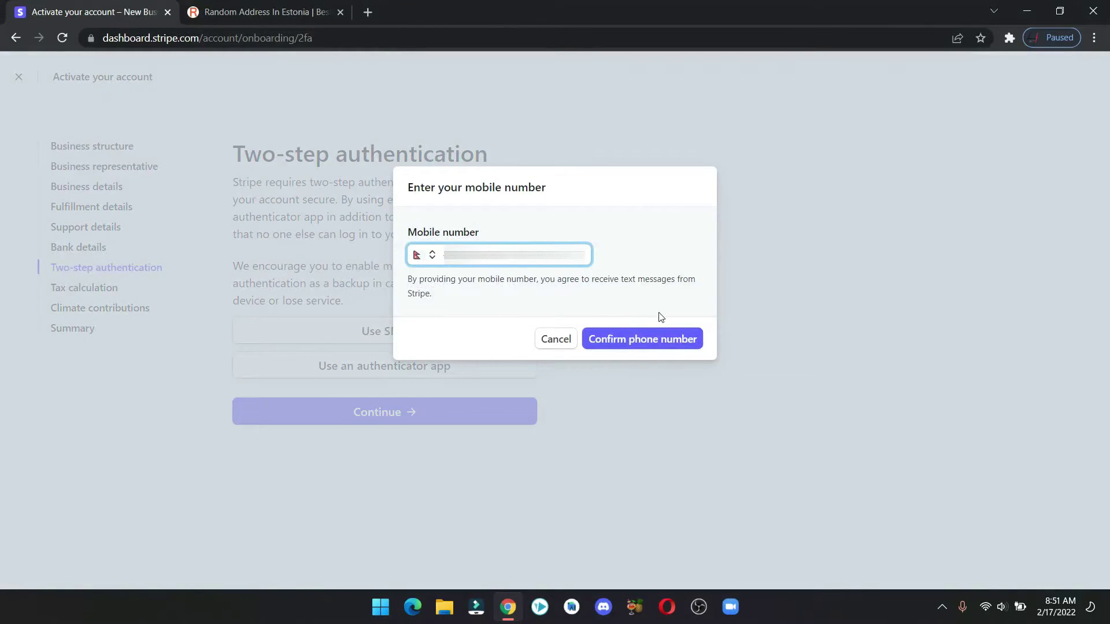
{"action": "left_click", "coordinate": [647, 342]}
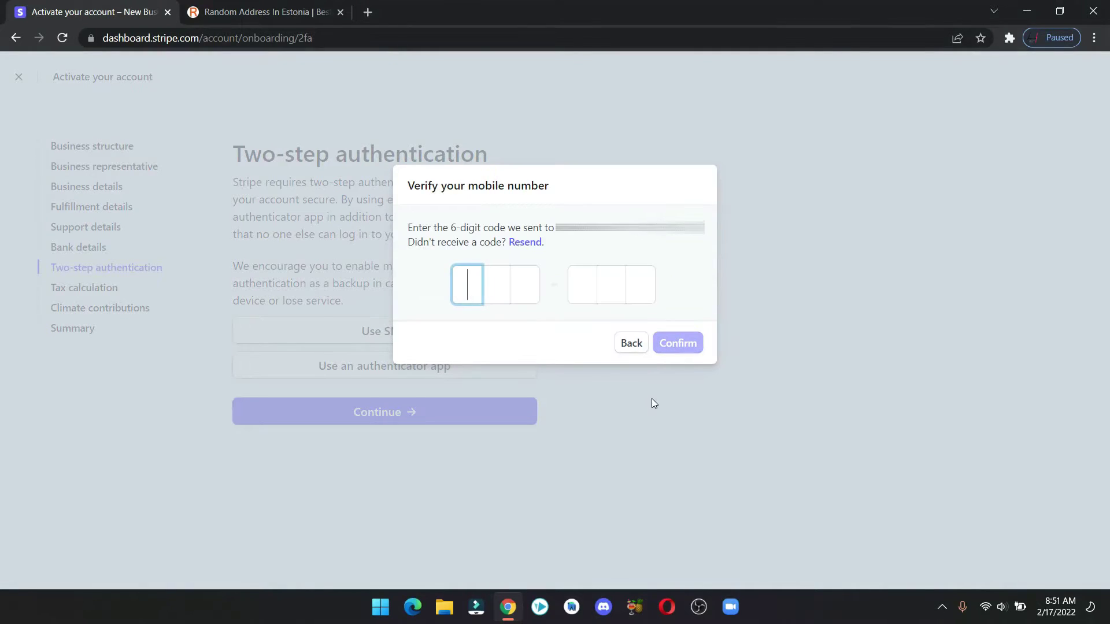
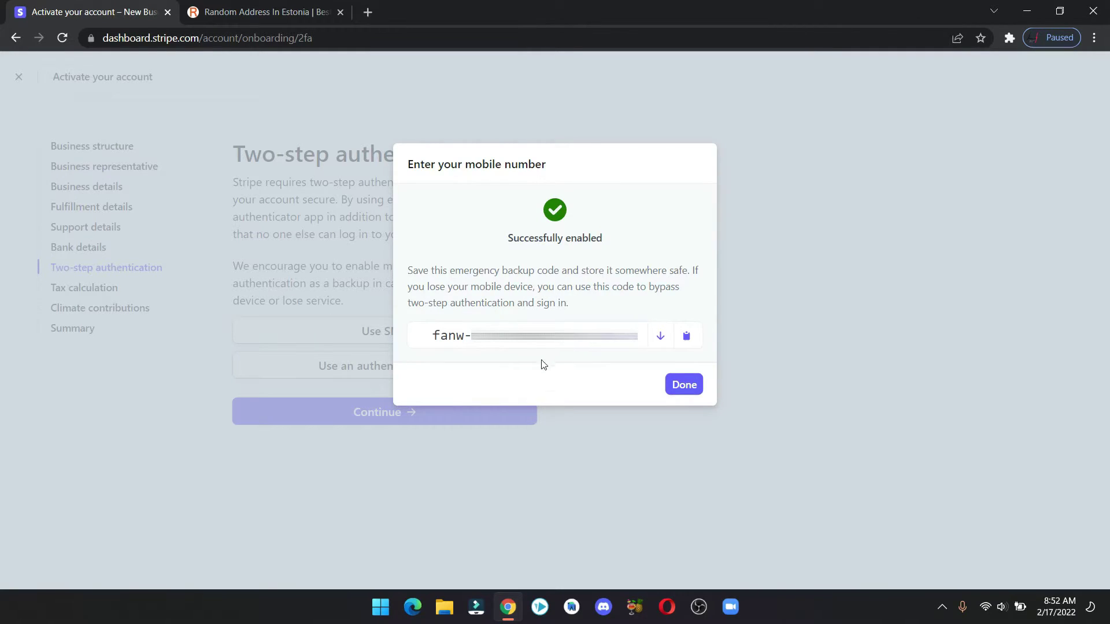
{"action": "key", "text": "Return"}
{"action": "left_click", "coordinate": [395, 510]}
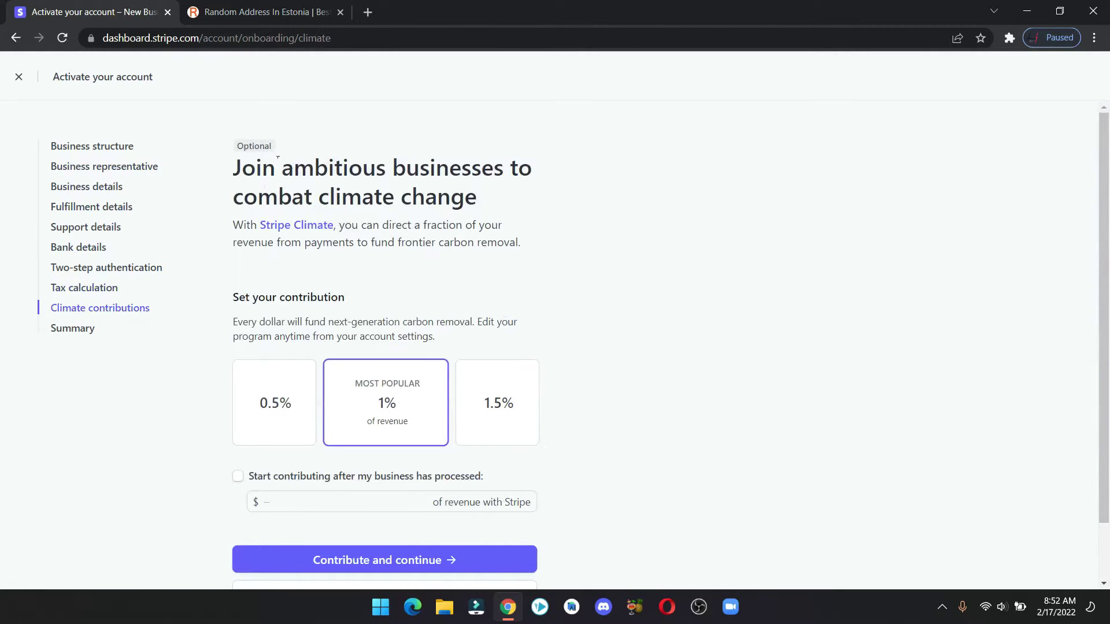
Decline climate contributions and submit the activation form from the Summary page.
{"action": "scroll", "coordinate": [318, 173], "scroll_direction": "down", "scroll_amount": 1}
{"action": "scroll", "coordinate": [345, 258], "scroll_direction": "up", "scroll_amount": 1}
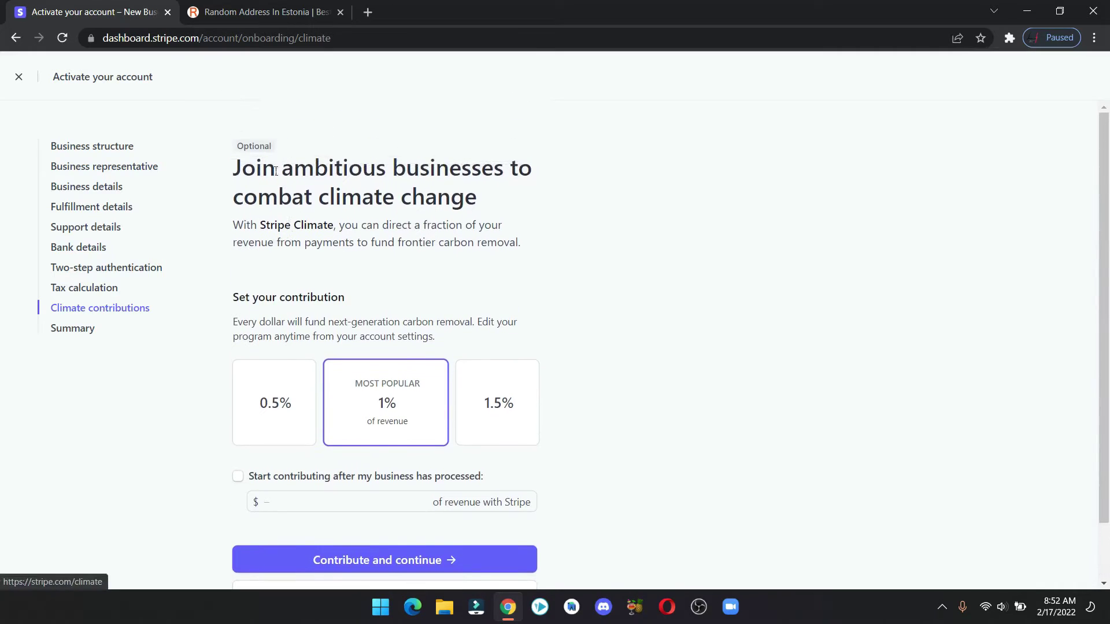
{"action": "left_click_drag", "start_coordinate": [230, 168], "coordinate": [544, 208]}
{"action": "left_click", "coordinate": [544, 208]}
{"action": "scroll", "coordinate": [546, 278], "scroll_direction": "down", "scroll_amount": 1}
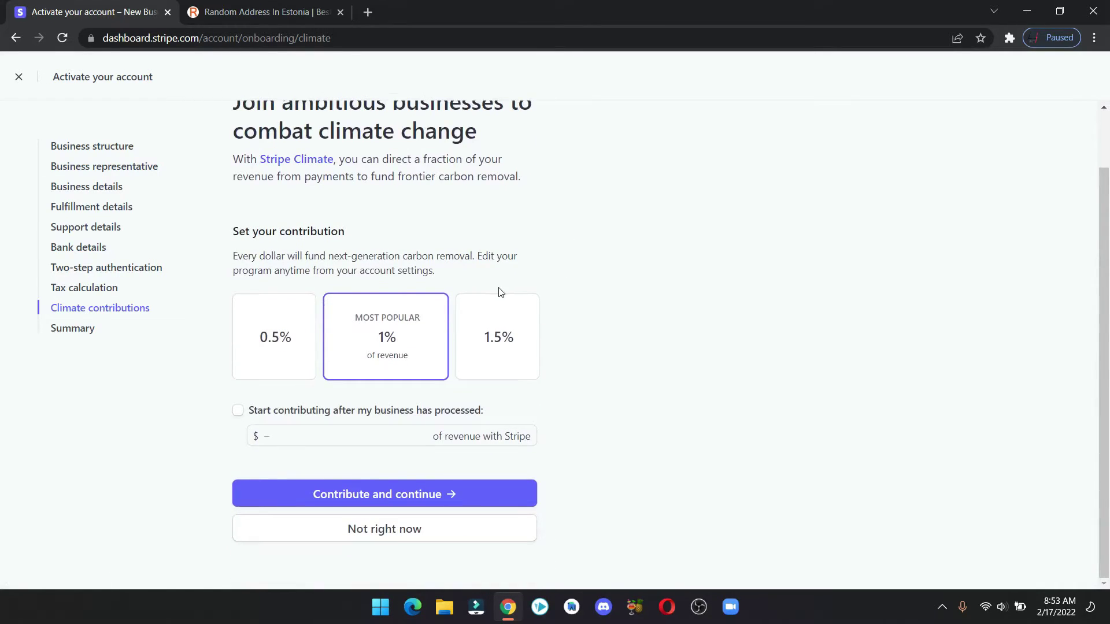
{"action": "left_click", "coordinate": [383, 532]}
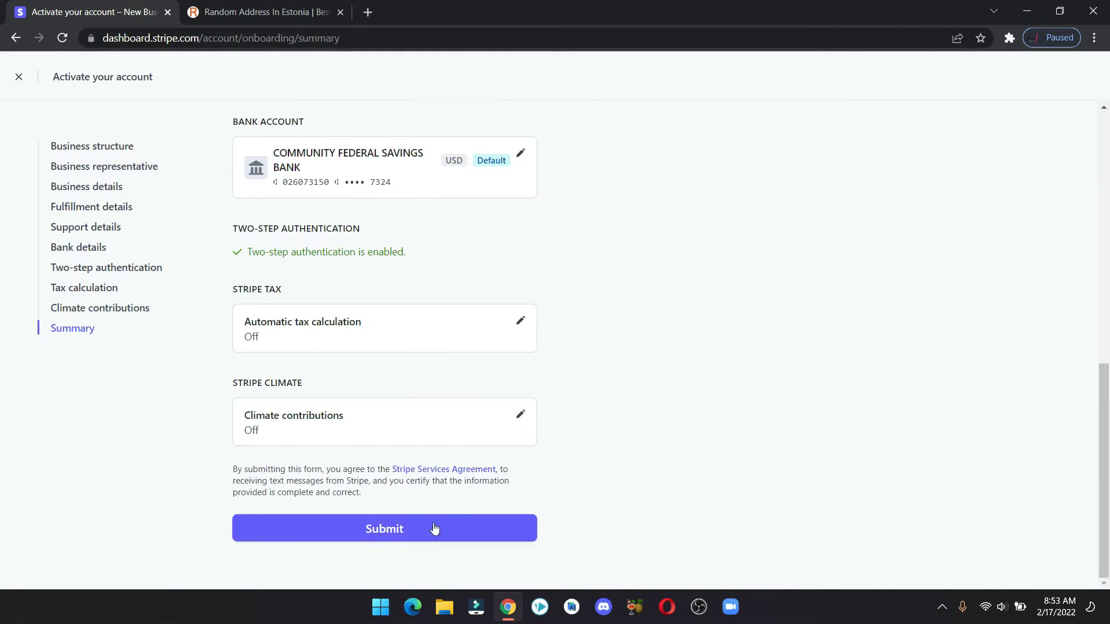
{"action": "left_click", "coordinate": [414, 529]}
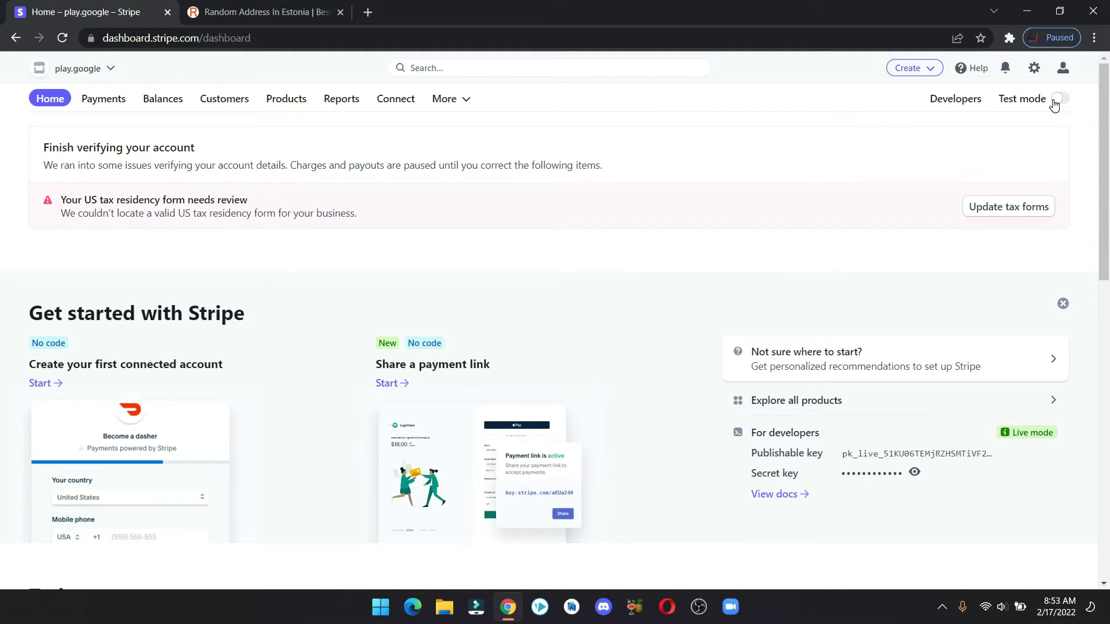
Open the tax form update, answer No to the U.S. Person question, and start W-8 signing.
{"action": "left_click", "coordinate": [1000, 207]}
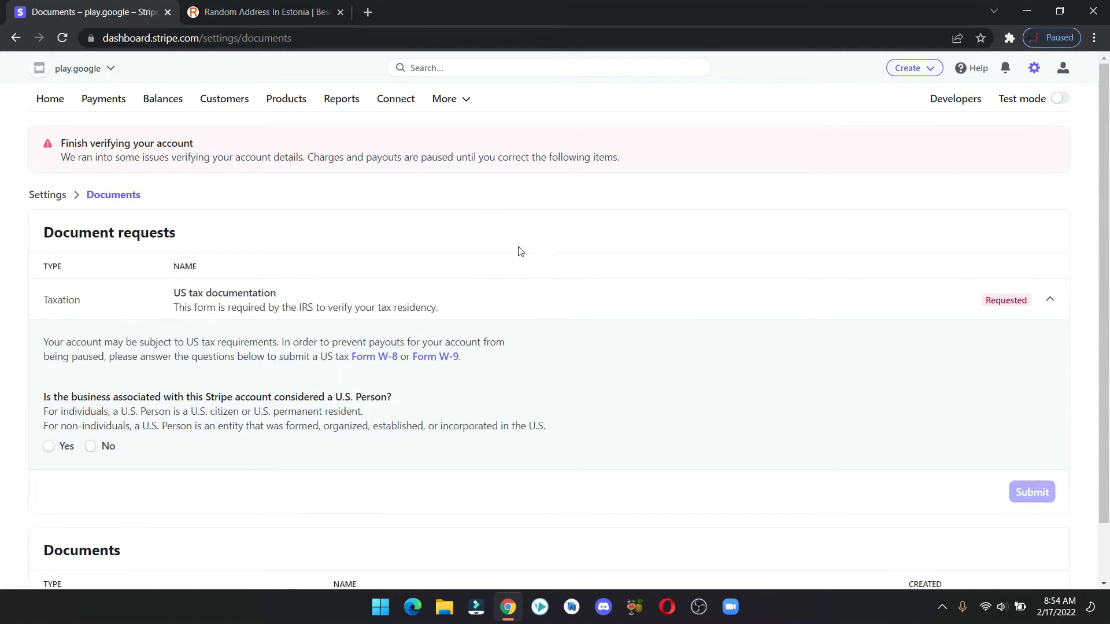
{"action": "scroll", "coordinate": [501, 277], "scroll_direction": "down", "scroll_amount": 2}
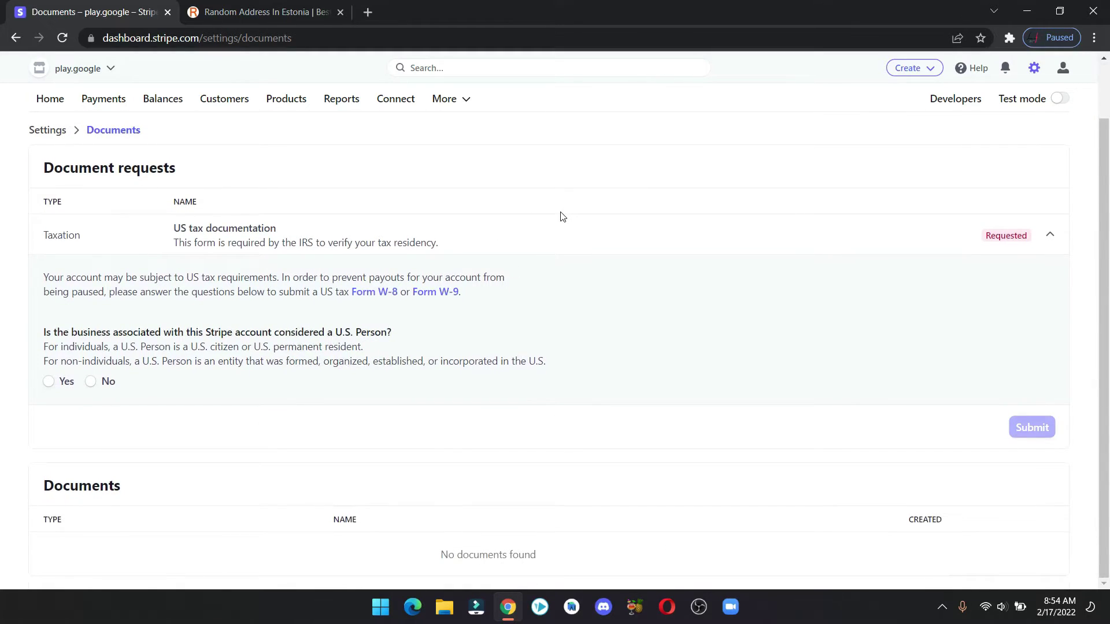
{"action": "left_click_drag", "start_coordinate": [43, 332], "coordinate": [405, 355]}
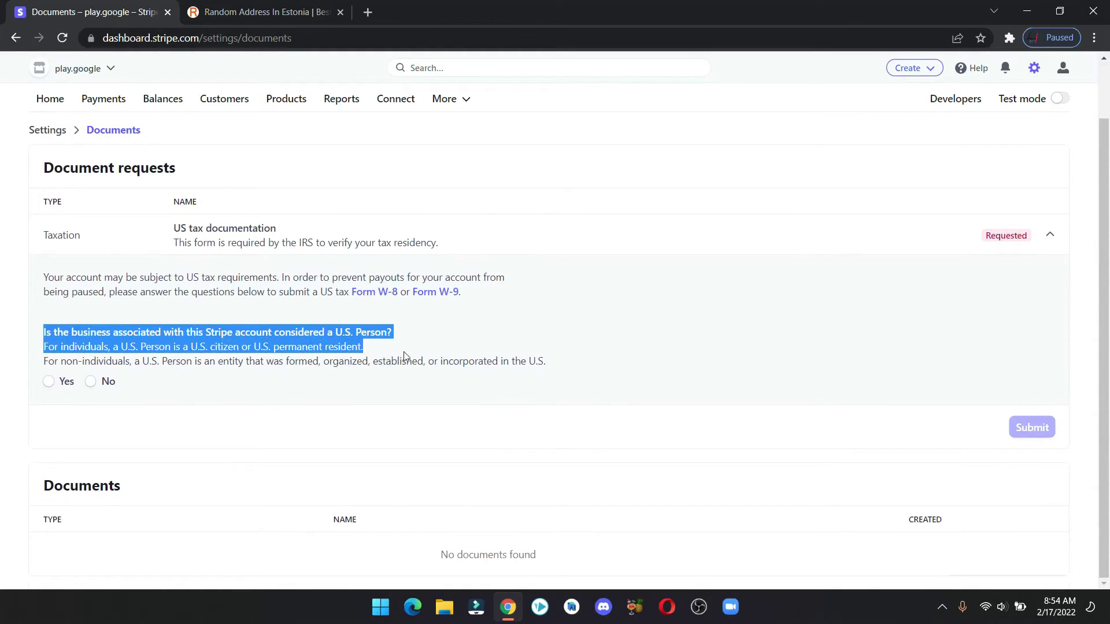
{"action": "left_click", "coordinate": [406, 355]}
{"action": "left_click", "coordinate": [93, 387]}
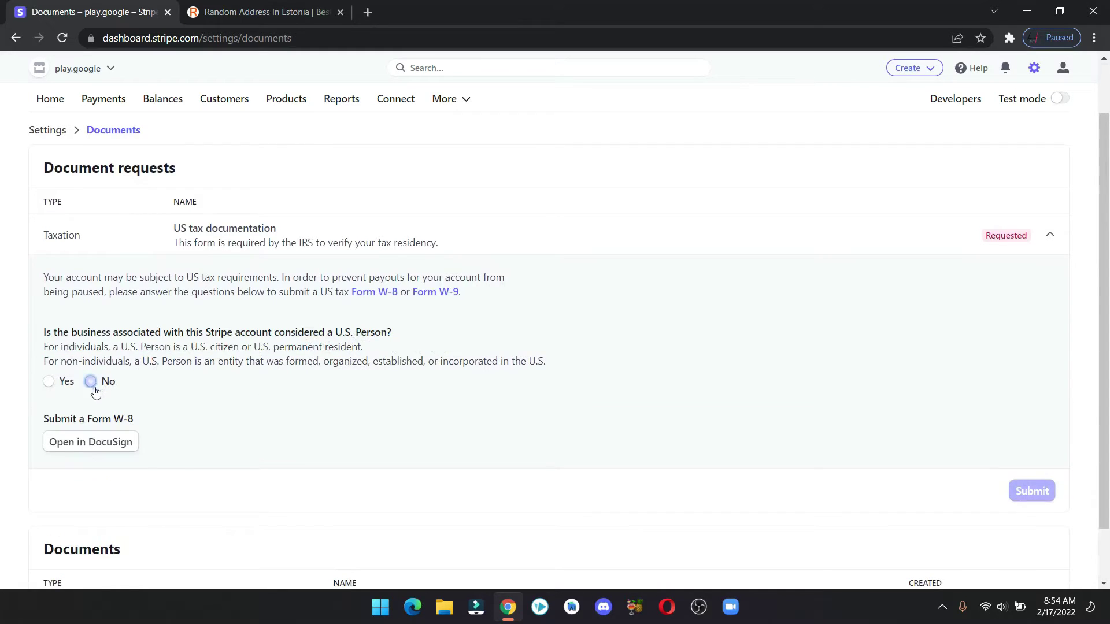
{"action": "scroll", "coordinate": [343, 376], "scroll_direction": "down", "scroll_amount": 1}
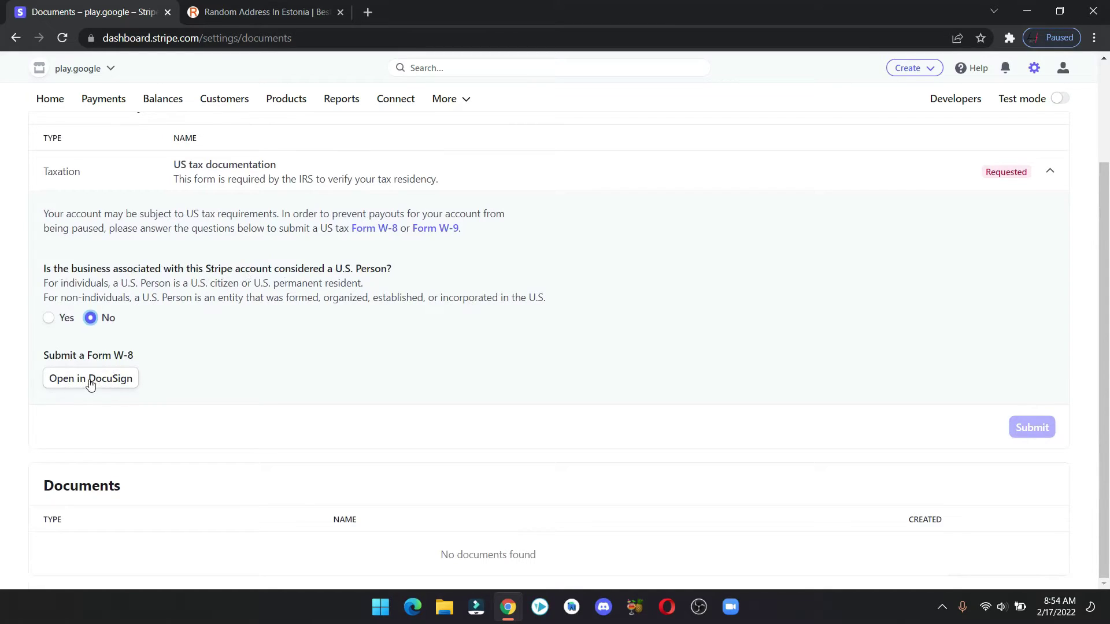
{"action": "left_click", "coordinate": [108, 385]}
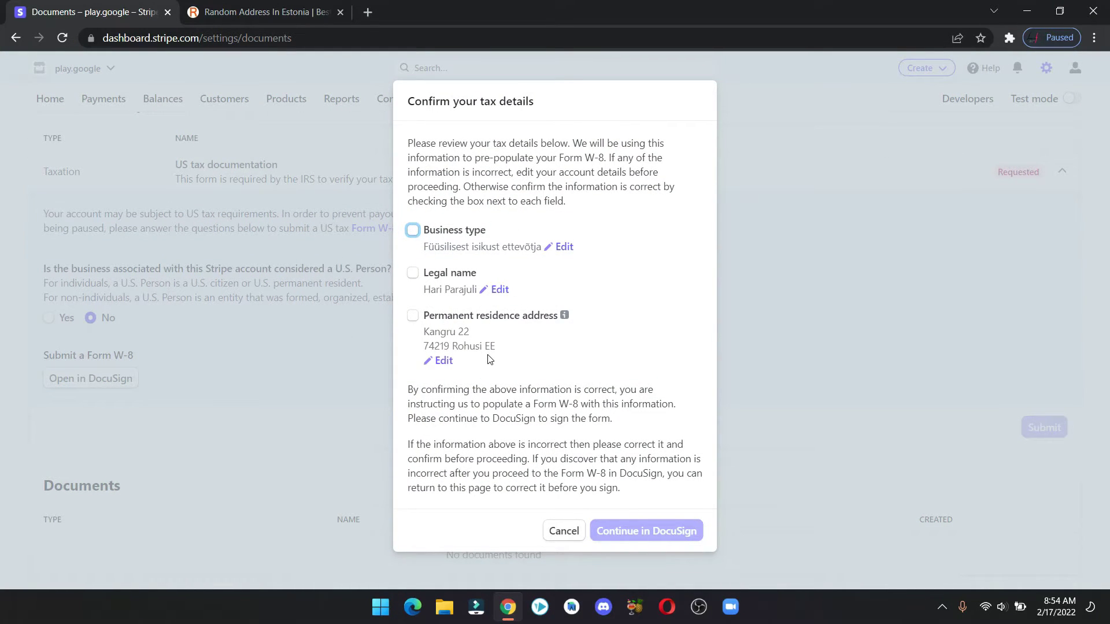
Confirm the business type, legal name and permanent residence address, then continue to the Form W-8 in DocuSign.
{"action": "left_click", "coordinate": [414, 230]}
{"action": "left_click", "coordinate": [414, 274]}
{"action": "left_click", "coordinate": [414, 316]}
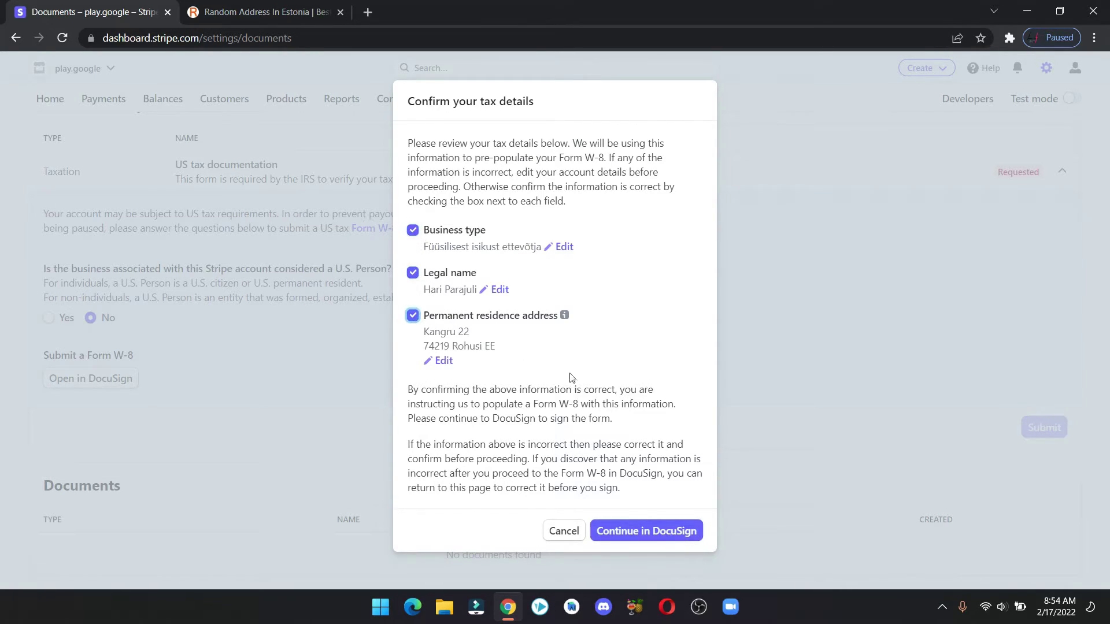
{"action": "left_click", "coordinate": [663, 532]}
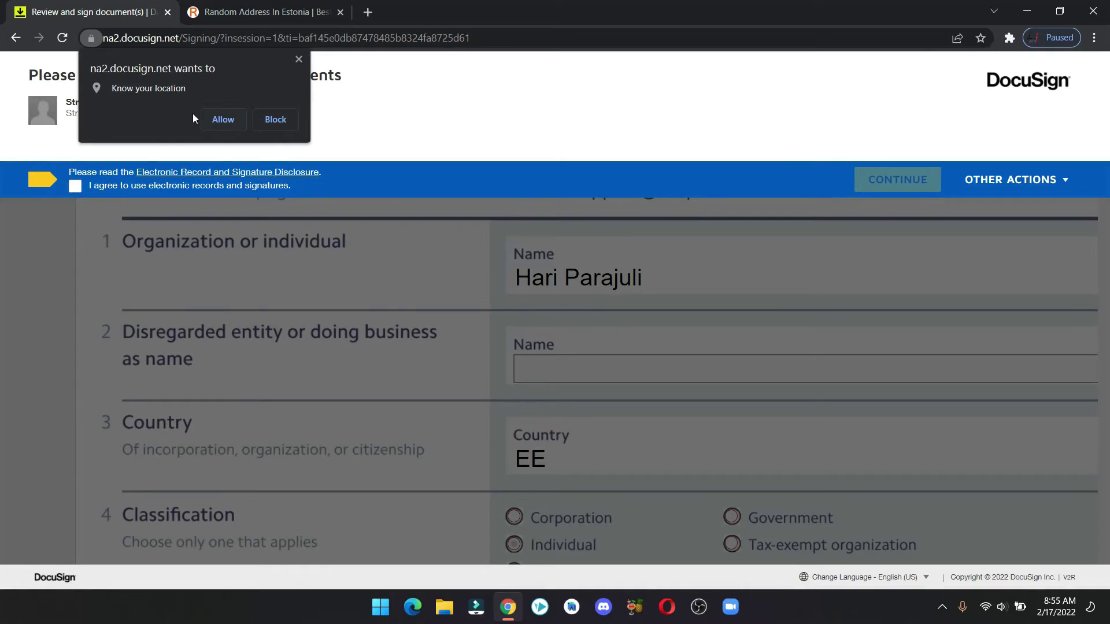
Block location access and agree to use electronic records and signatures in DocuSign.
{"action": "left_click", "coordinate": [297, 57]}
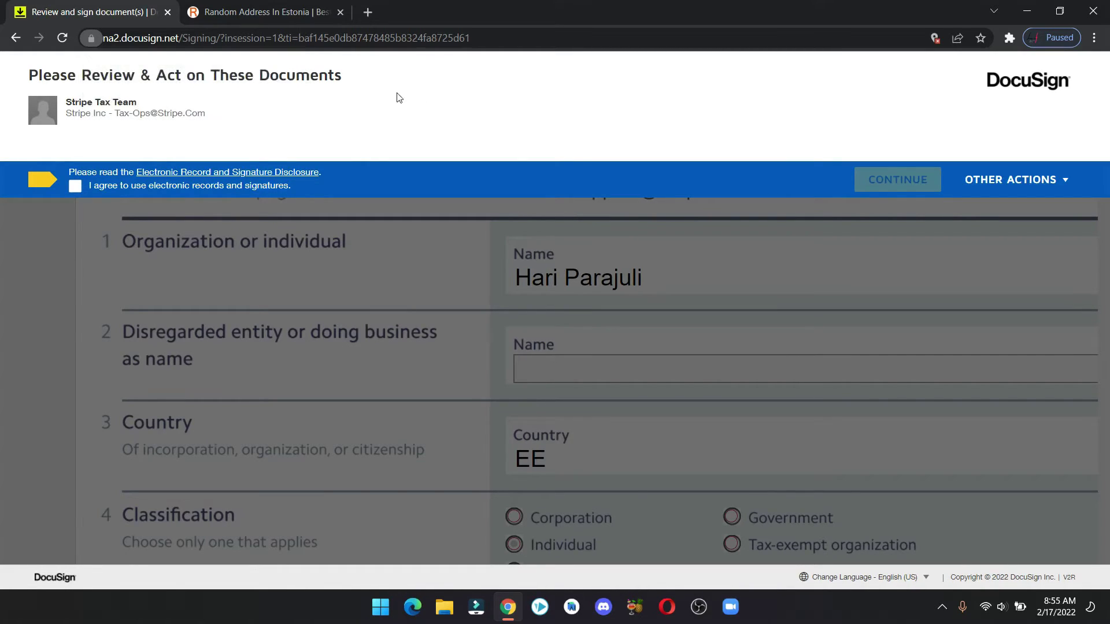
{"action": "key", "text": "space"}
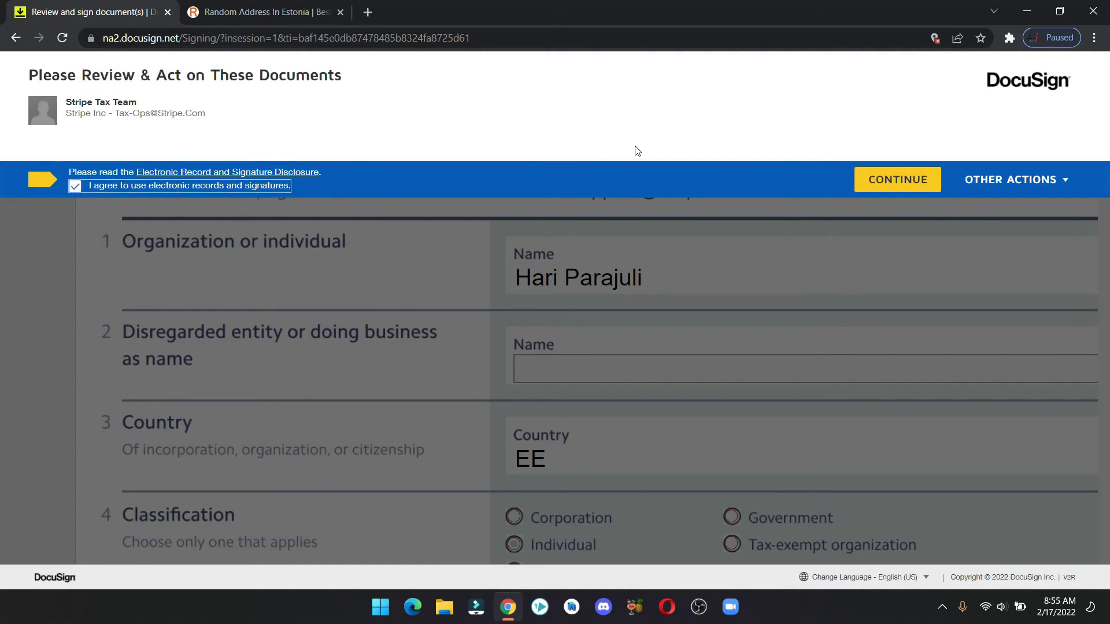
{"action": "left_click", "coordinate": [915, 184]}
Enter the representative's name as the printed name, certify signing capacity, sign, and finish the Form W-8.
{"action": "key", "text": "Tab"}
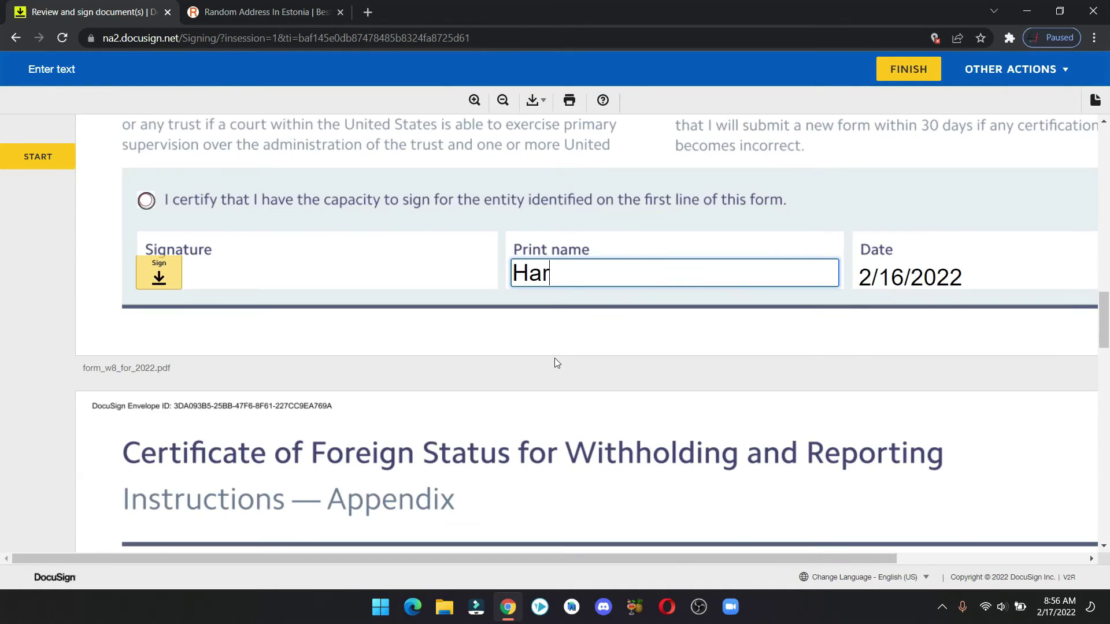
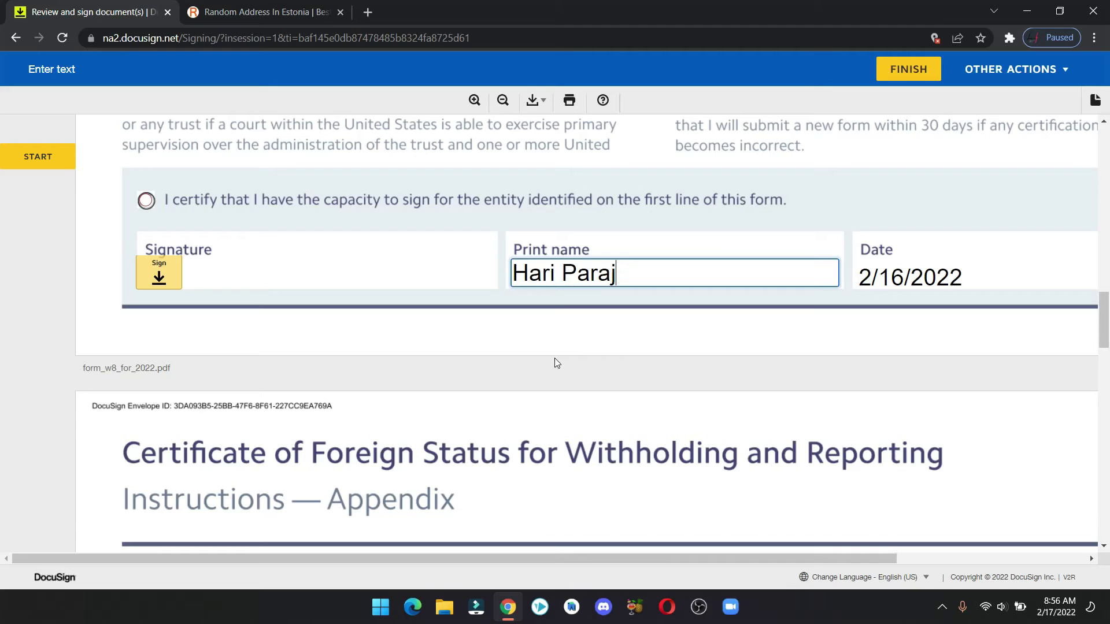
{"action": "left_click", "coordinate": [146, 201]}
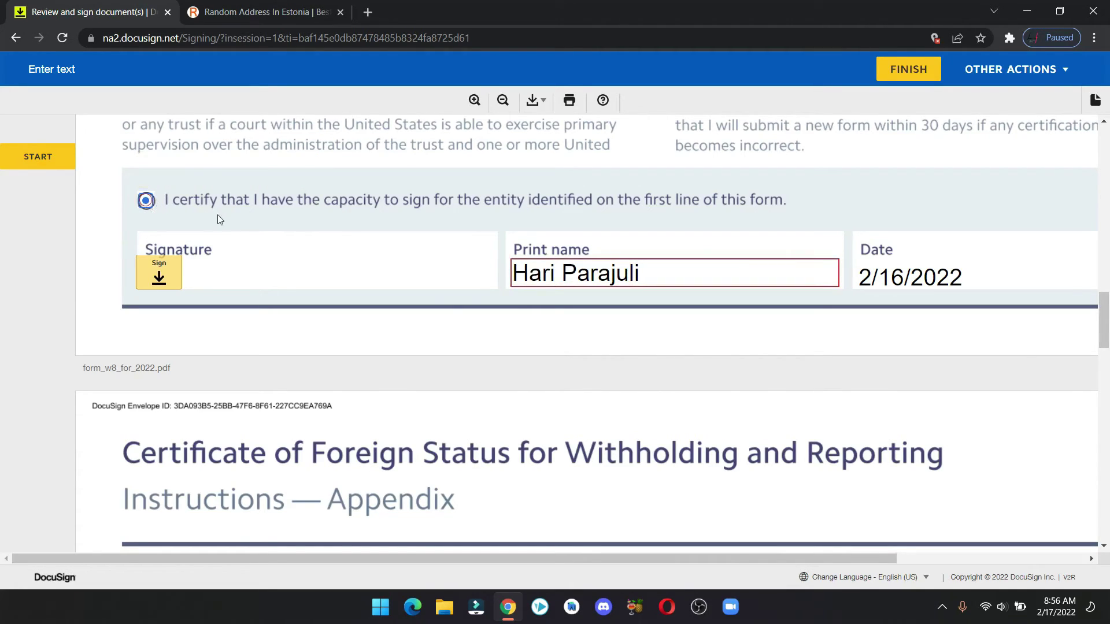
{"action": "left_click", "coordinate": [160, 274]}
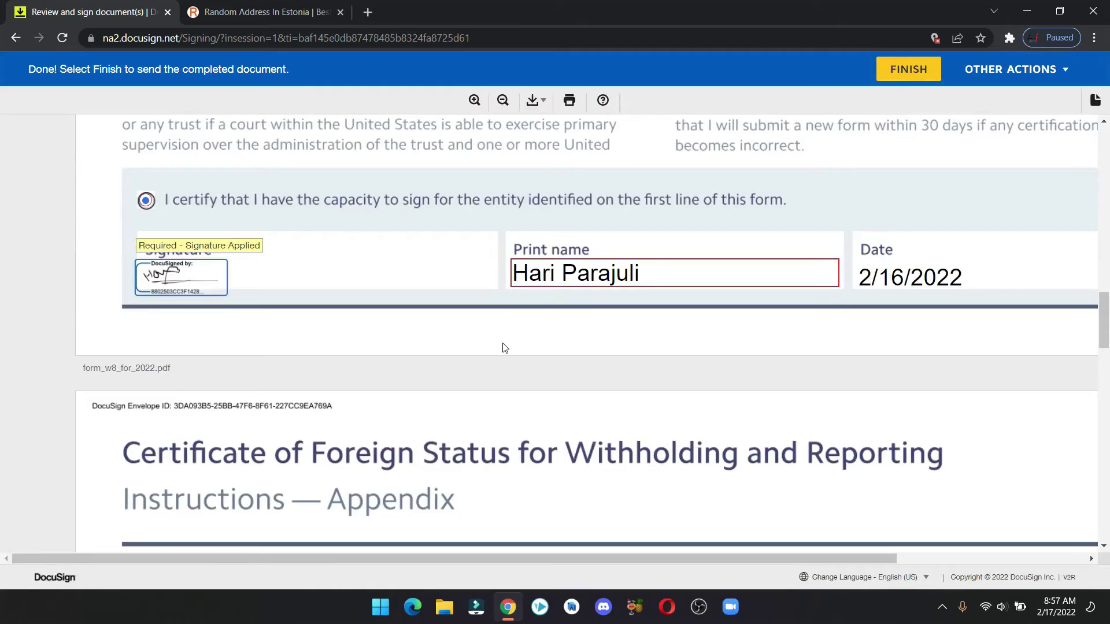
{"action": "scroll", "coordinate": [505, 347], "scroll_direction": "down", "scroll_amount": 8}
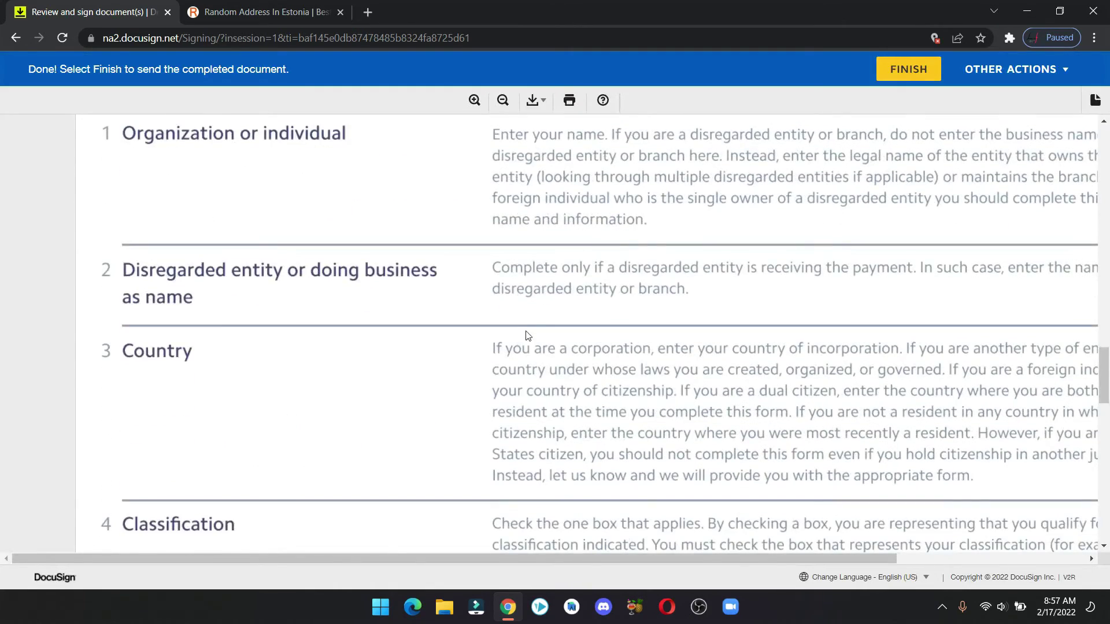
{"action": "scroll", "coordinate": [525, 334], "scroll_direction": "up", "scroll_amount": 8}
{"action": "scroll", "coordinate": [554, 312], "scroll_direction": "down", "scroll_amount": 14}
{"action": "scroll", "coordinate": [556, 321], "scroll_direction": "down", "scroll_amount": 10}
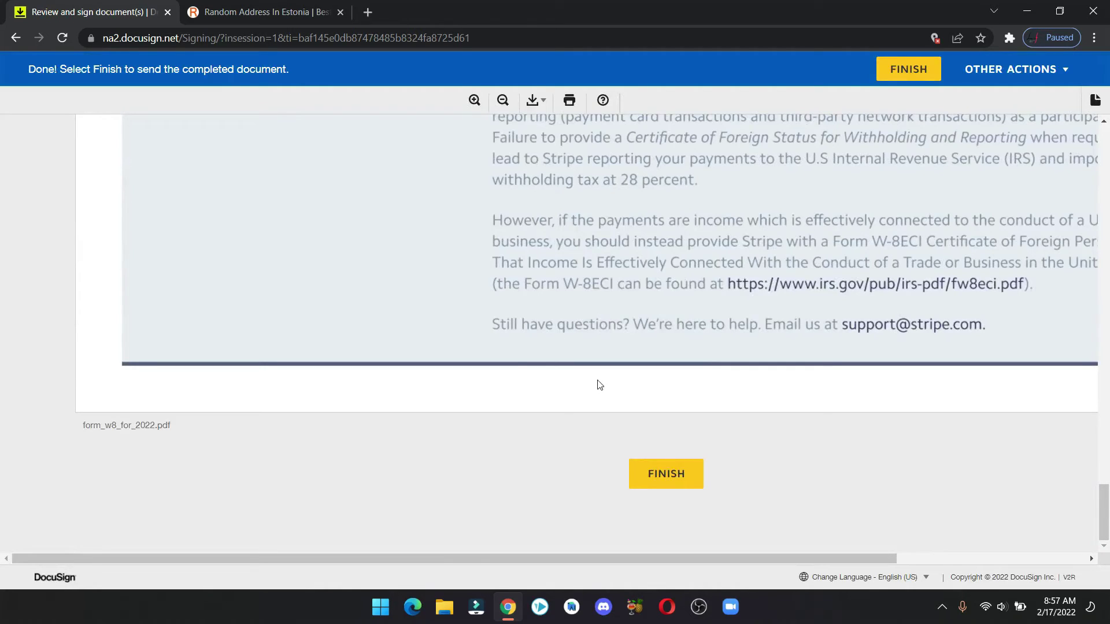
{"action": "left_click", "coordinate": [677, 475]}
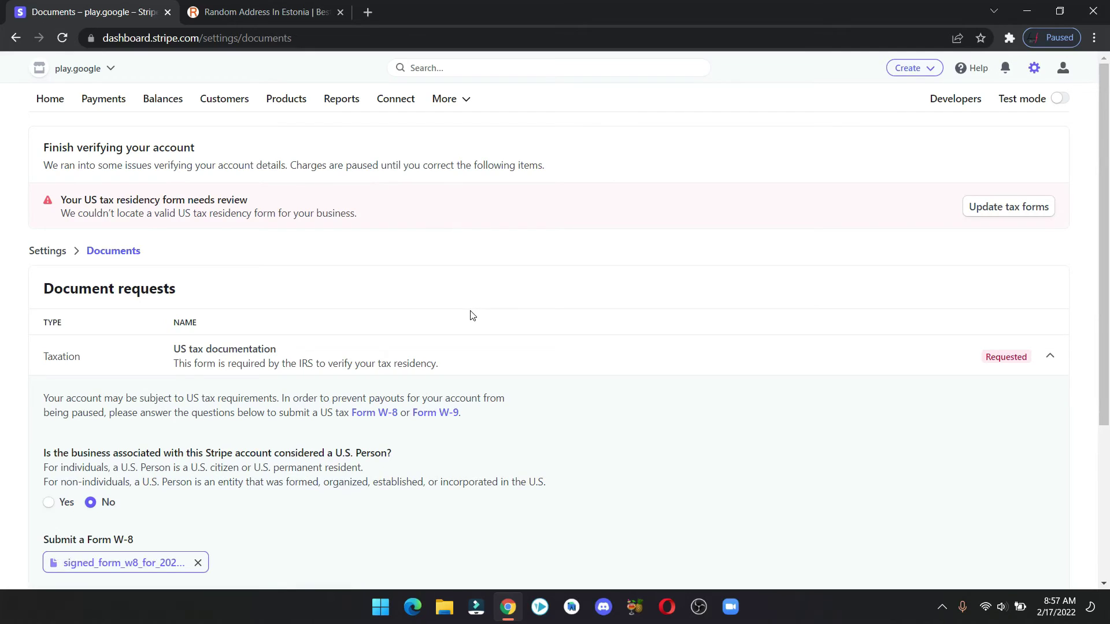
Authorize electronic submission, submit the signed Form W-8, and return to the Stripe Home dashboard.
{"action": "scroll", "coordinate": [467, 349], "scroll_direction": "down", "scroll_amount": 4}
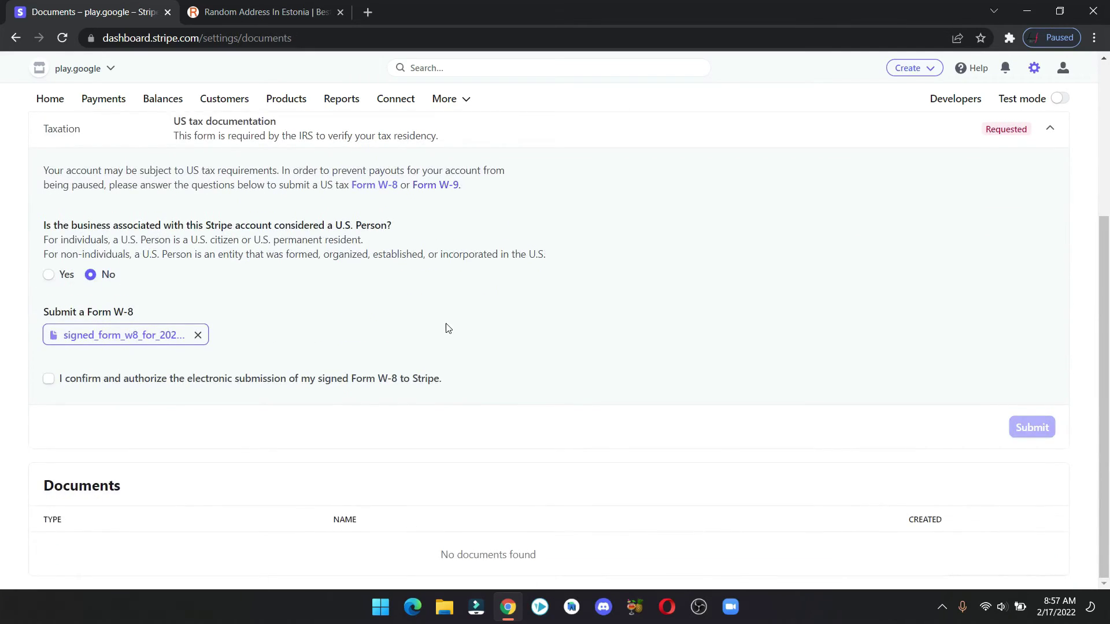
{"action": "left_click", "coordinate": [89, 384]}
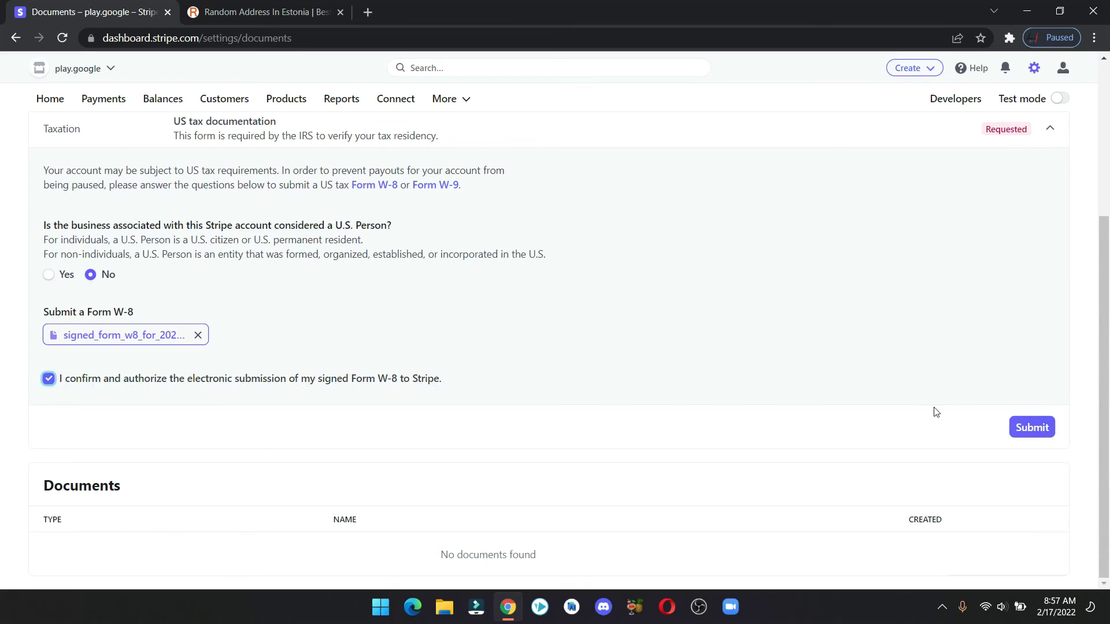
{"action": "left_click", "coordinate": [1031, 428]}
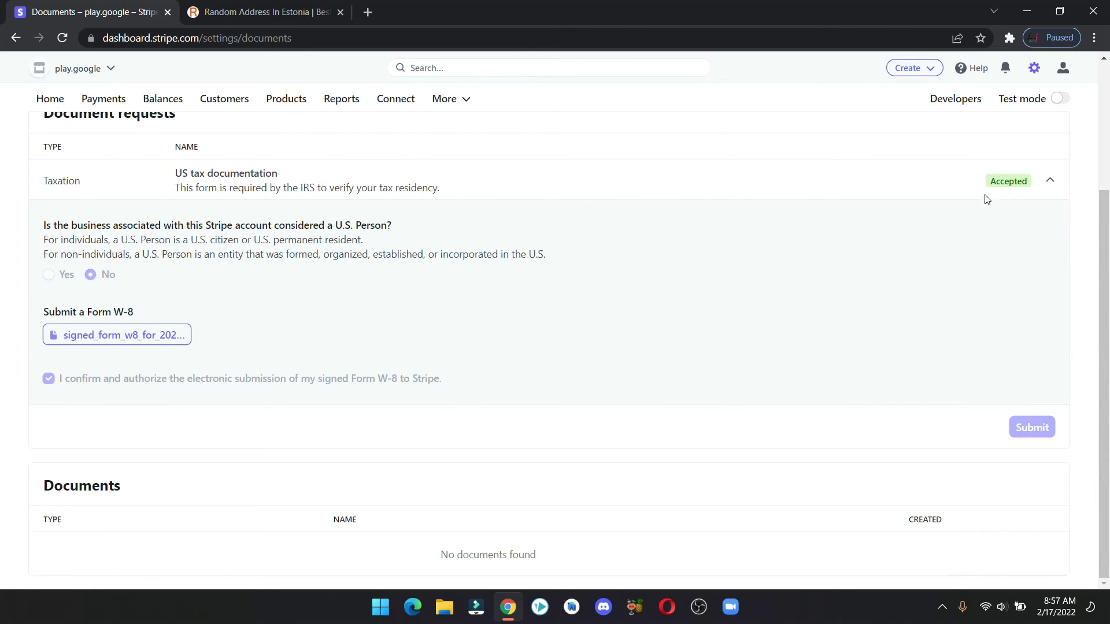
{"action": "left_click", "coordinate": [66, 106]}
Reload the Stripe Home dashboard to refresh its status.
{"action": "left_click", "coordinate": [73, 113]}
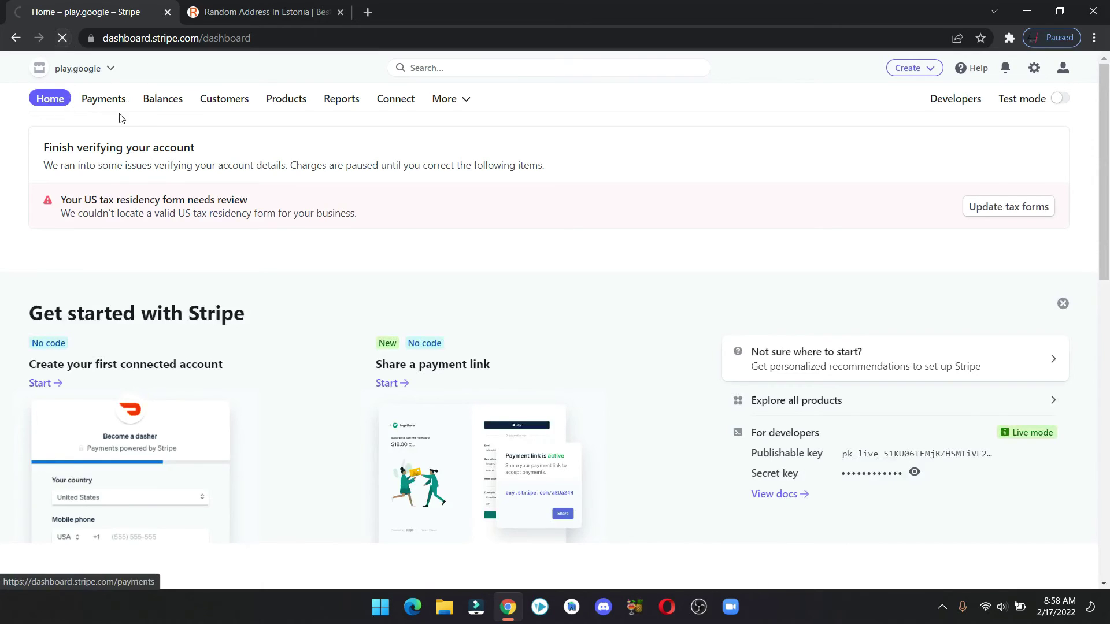